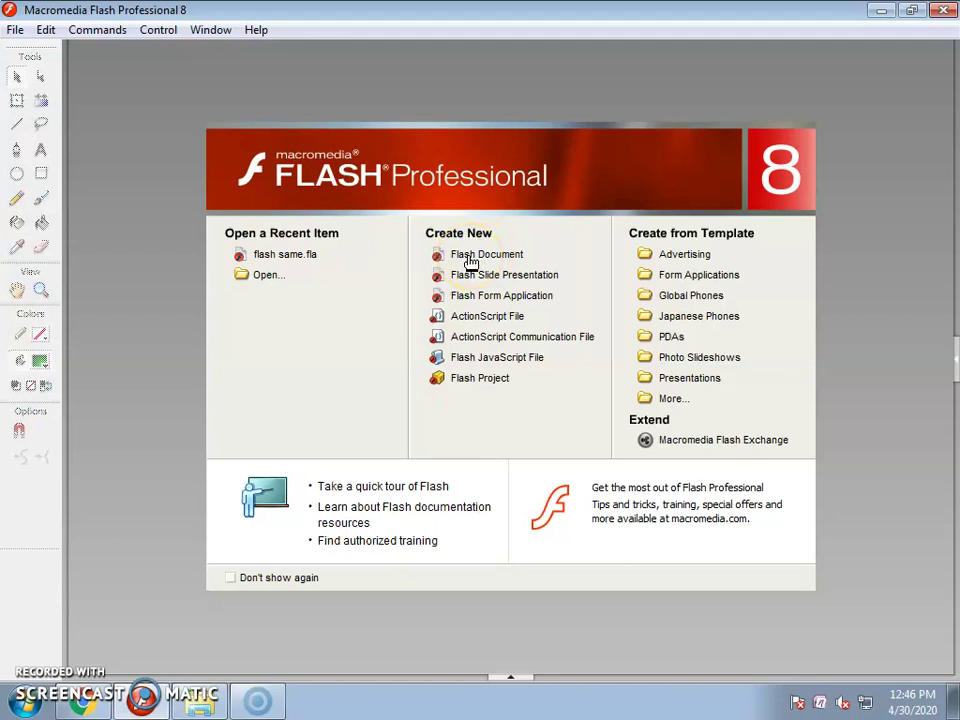
# Create a new Flash document and set the colours to a red radial gradient fill with no stroke
pyautogui.click(470, 258)
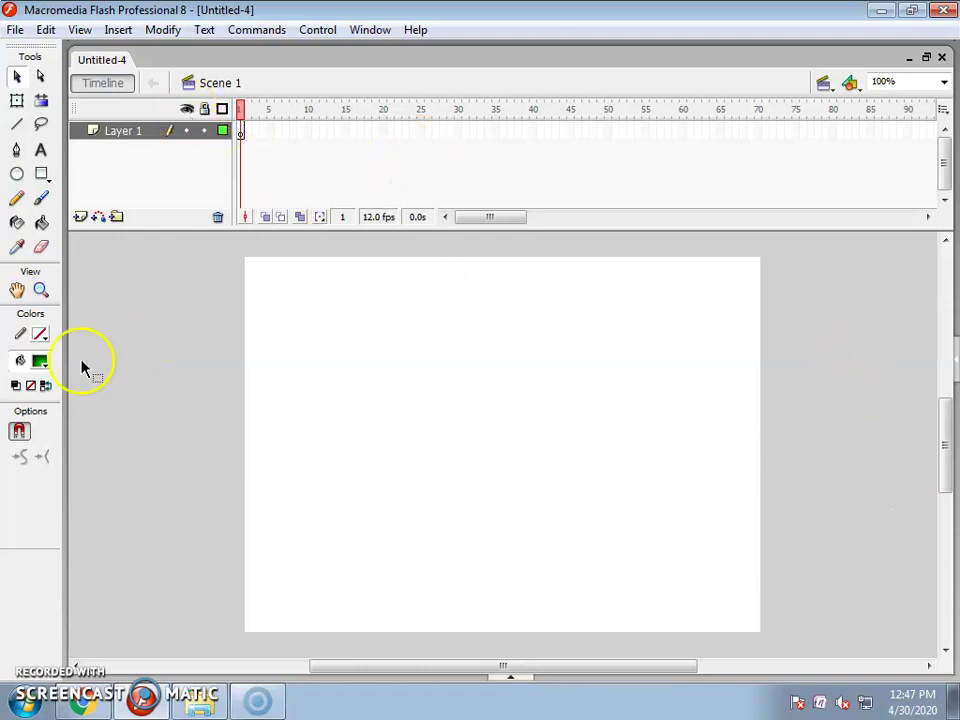
pyautogui.click(40, 361)
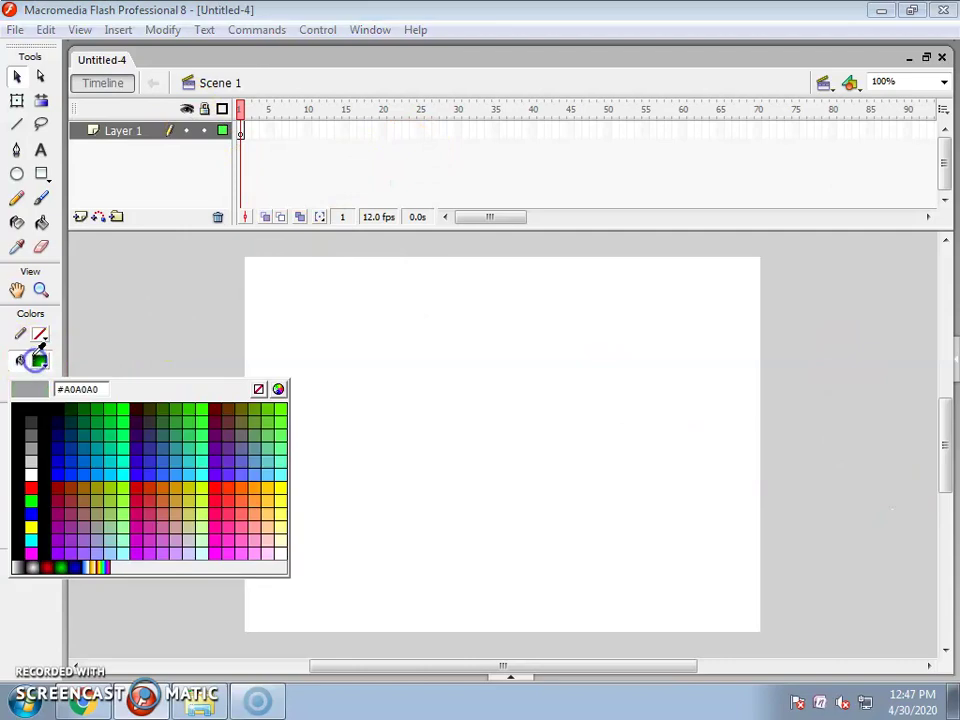
pyautogui.click(45, 565)
pyautogui.click(39, 334)
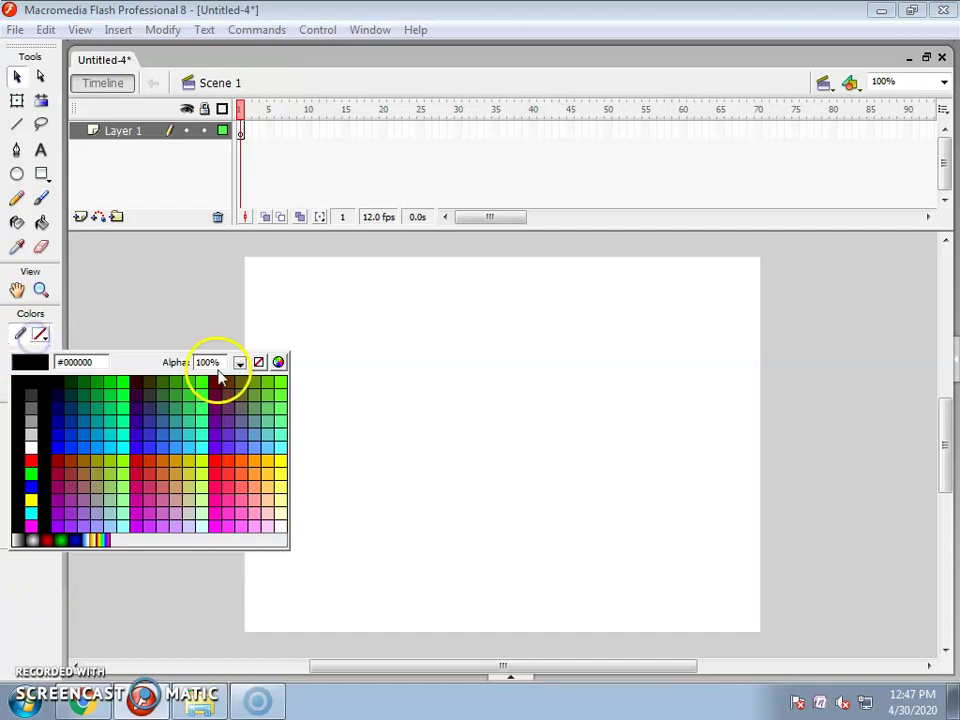
pyautogui.click(258, 362)
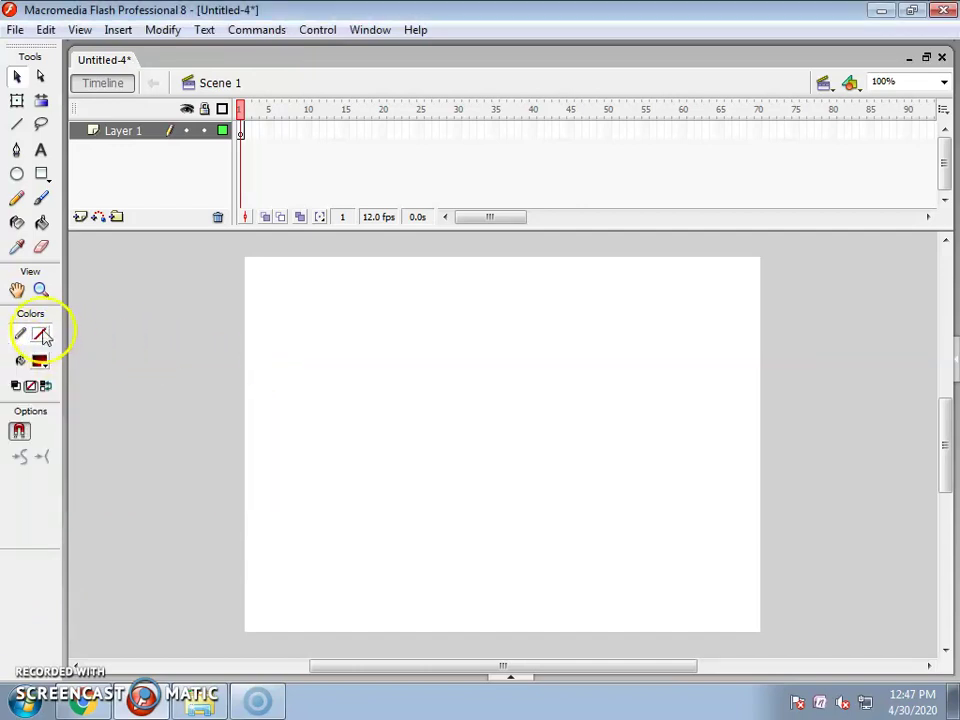
pyautogui.click(39, 360)
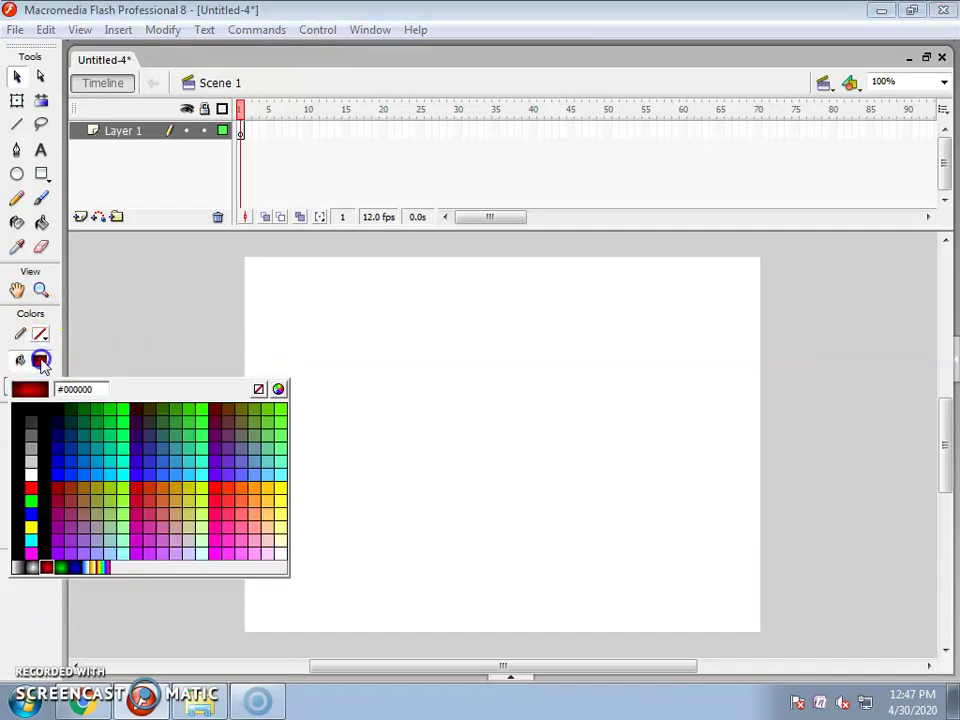
pyautogui.click(47, 563)
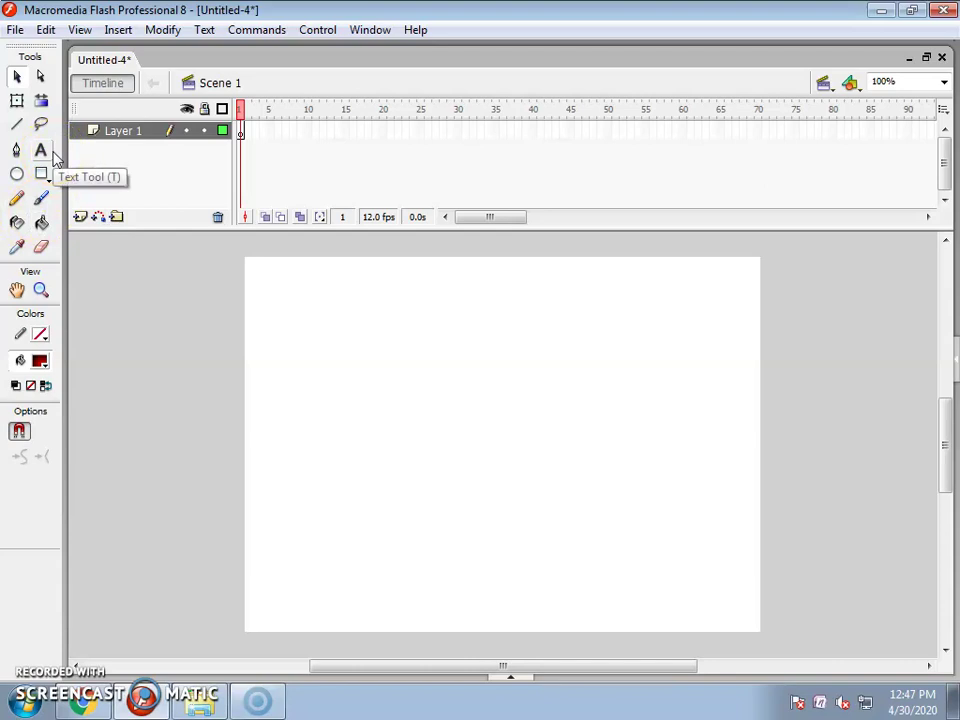
# Choose the Brush tool with the largest brush size and the round brush shape
pyautogui.click(42, 198)
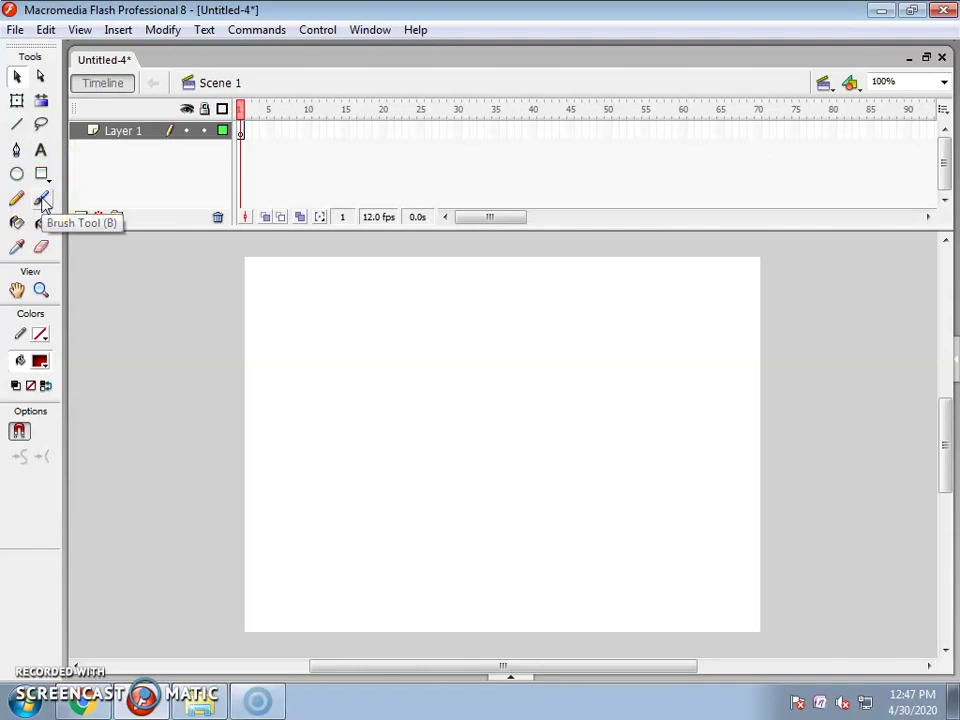
pyautogui.click(42, 198)
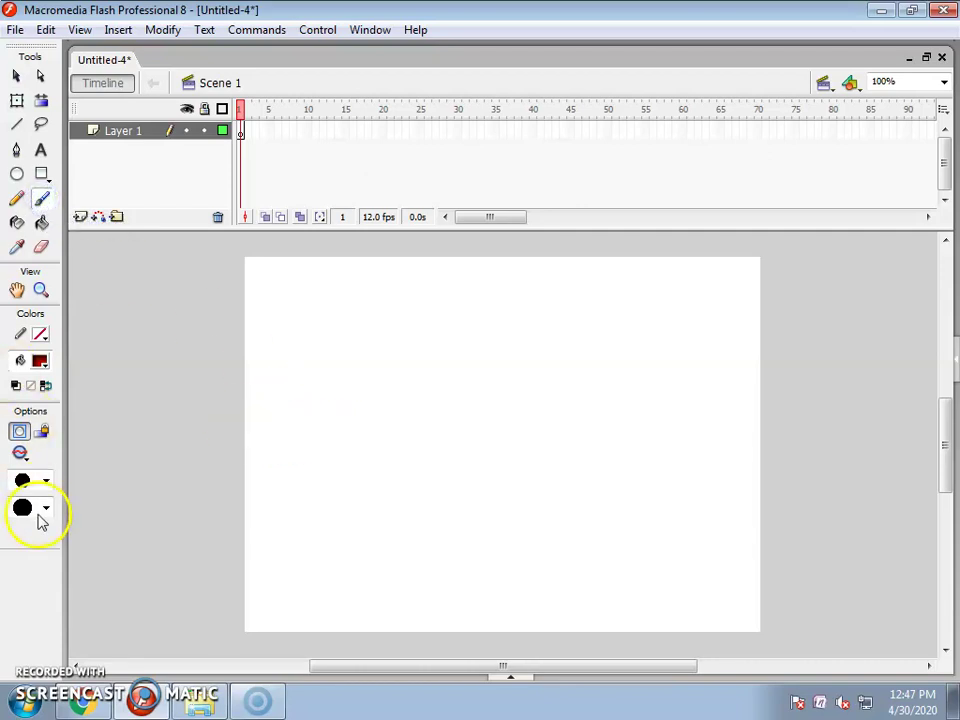
pyautogui.click(45, 481)
pyautogui.click(47, 457)
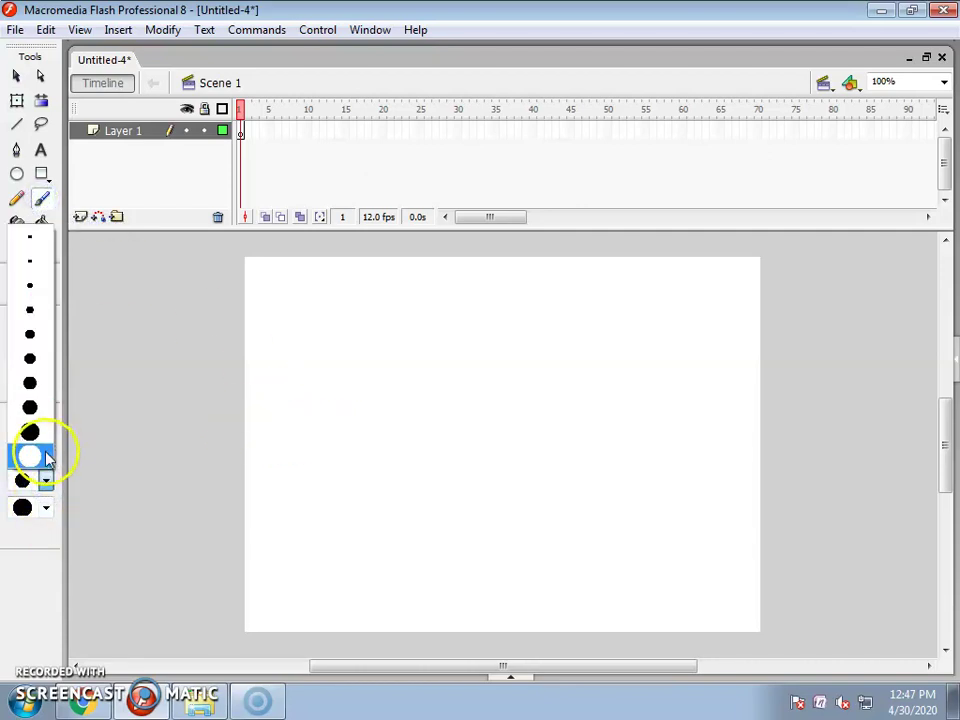
pyautogui.click(45, 508)
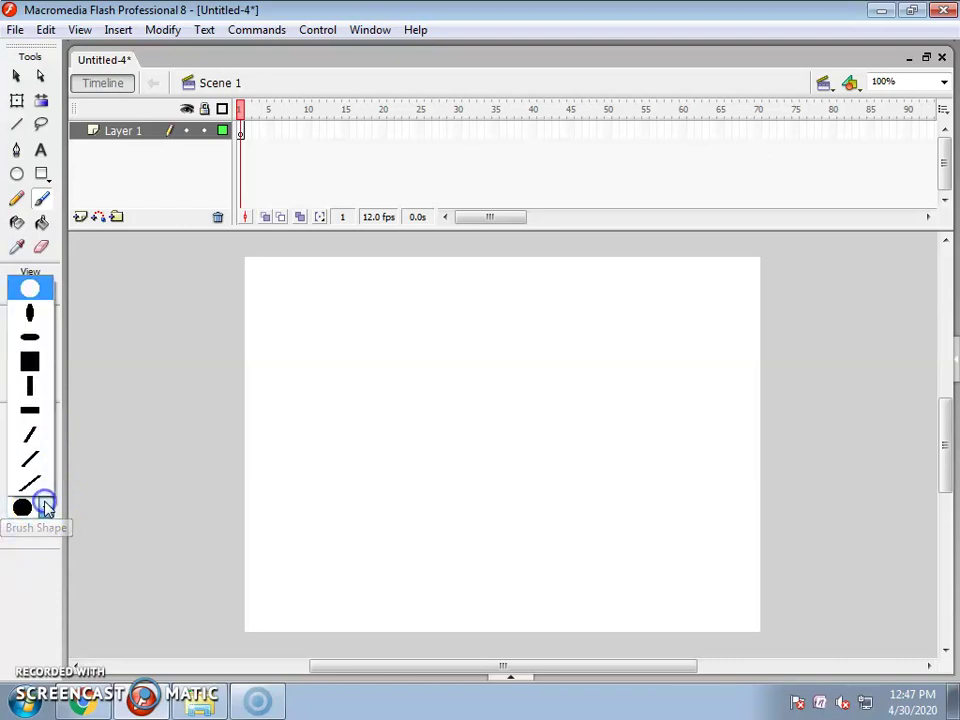
pyautogui.click(30, 286)
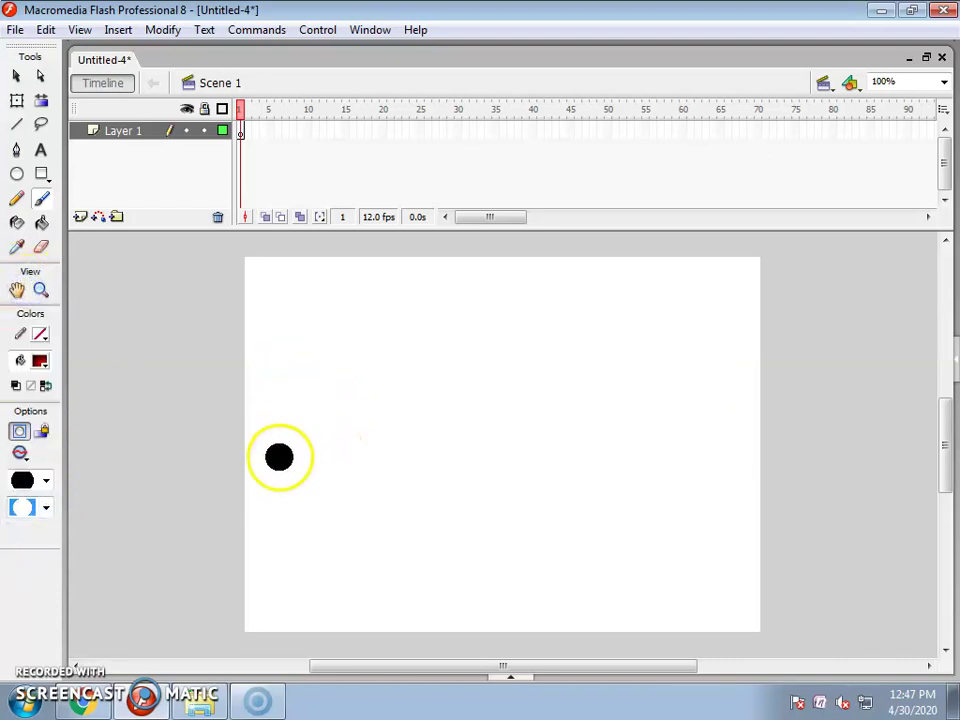
# Paint the word FLASH in large capital letters across the stage with the red gradient brush, redoing any misplaced strokes
pyautogui.moveTo(264, 361)
pyautogui.mouseDown()
pyautogui.moveTo(263, 548)
pyautogui.moveTo(271, 360)
pyautogui.moveTo(336, 358)
pyautogui.mouseUp()
pyautogui.moveTo(270, 450); pyautogui.dragTo(336, 447)
pyautogui.moveTo(368, 358)
pyautogui.mouseDown()
pyautogui.moveTo(368, 514)
pyautogui.moveTo(393, 538)
pyautogui.moveTo(452, 538)
pyautogui.mouseUp()
pyautogui.moveTo(470, 361); pyautogui.dragTo(465, 470)
pyautogui.hotkey('ctrl', 'z')
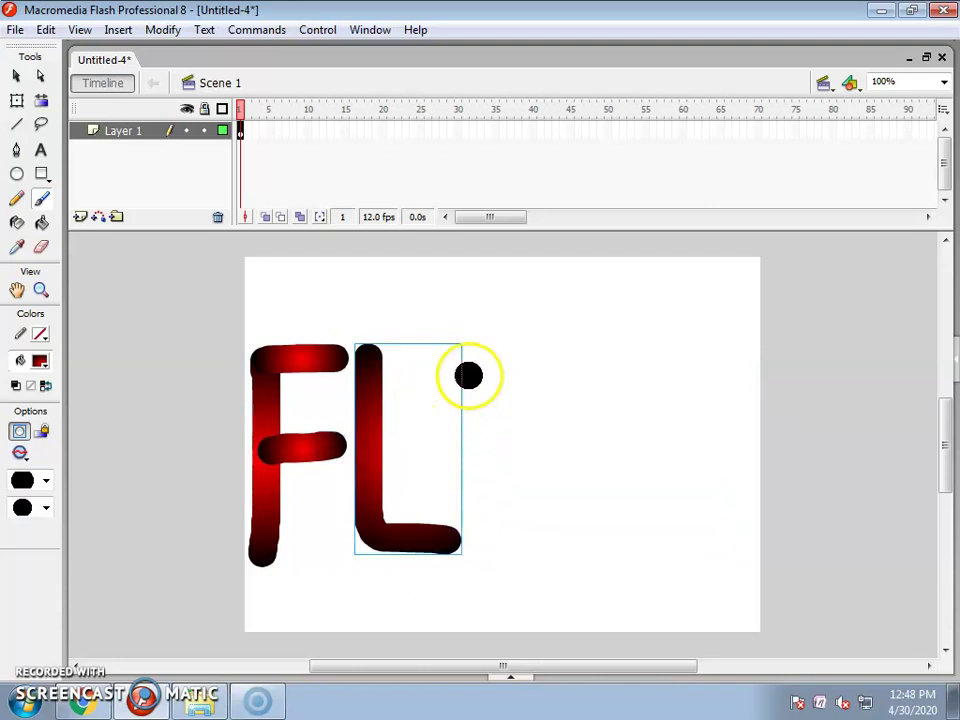
pyautogui.moveTo(470, 358); pyautogui.dragTo(466, 519)
pyautogui.hotkey('ctrl', 'z')
pyautogui.moveTo(480, 358); pyautogui.dragTo(477, 545)
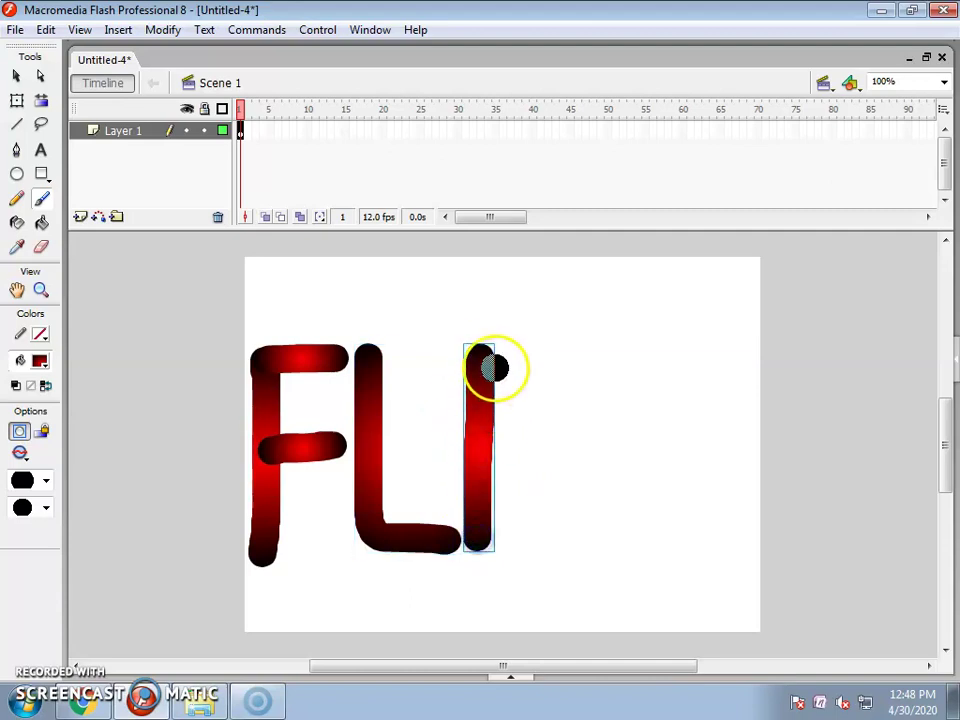
pyautogui.moveTo(486, 358)
pyautogui.mouseDown()
pyautogui.moveTo(526, 378)
pyautogui.moveTo(534, 540)
pyautogui.mouseUp()
pyautogui.moveTo(508, 461)
pyautogui.mouseDown()
pyautogui.moveTo(484, 456)
pyautogui.moveTo(538, 457)
pyautogui.mouseUp()
pyautogui.moveTo(626, 388)
pyautogui.mouseDown()
pyautogui.moveTo(601, 356)
pyautogui.moveTo(575, 377)
pyautogui.moveTo(587, 410)
pyautogui.moveTo(630, 442)
pyautogui.moveTo(631, 498)
pyautogui.moveTo(601, 521)
pyautogui.moveTo(572, 482)
pyautogui.mouseUp()
pyautogui.moveTo(675, 372); pyautogui.dragTo(672, 520)
pyautogui.hotkey('ctrl', 'z')
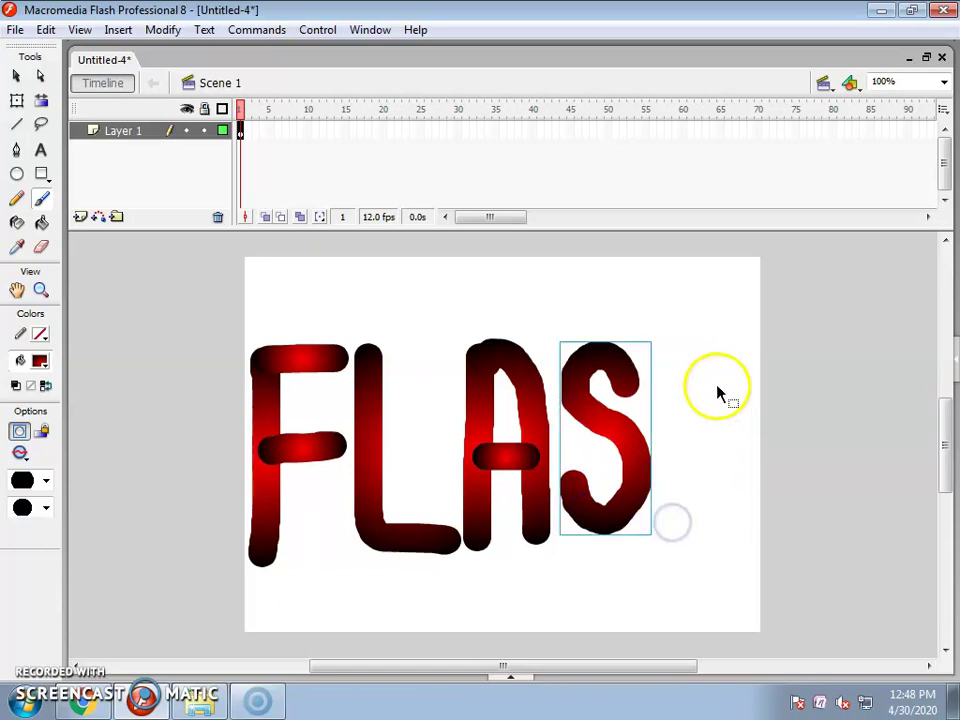
pyautogui.moveTo(668, 350); pyautogui.dragTo(669, 527)
pyautogui.moveTo(743, 347); pyautogui.dragTo(752, 533)
pyautogui.moveTo(677, 426); pyautogui.dragTo(737, 433)
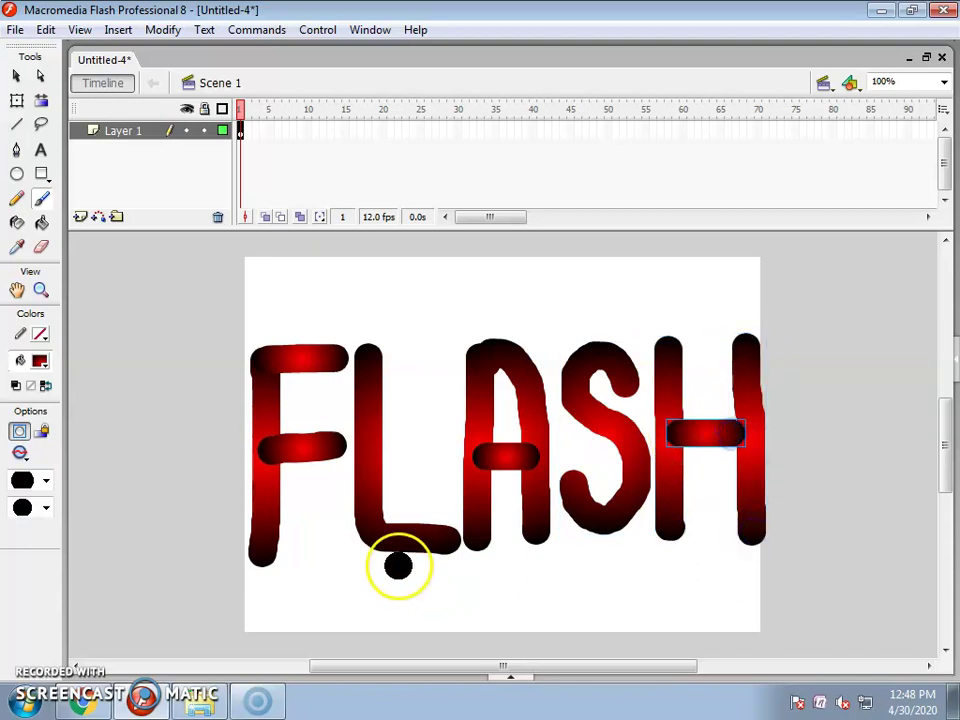
pyautogui.hotkey('ctrl', 'z')
pyautogui.moveTo(670, 450); pyautogui.dragTo(745, 452)
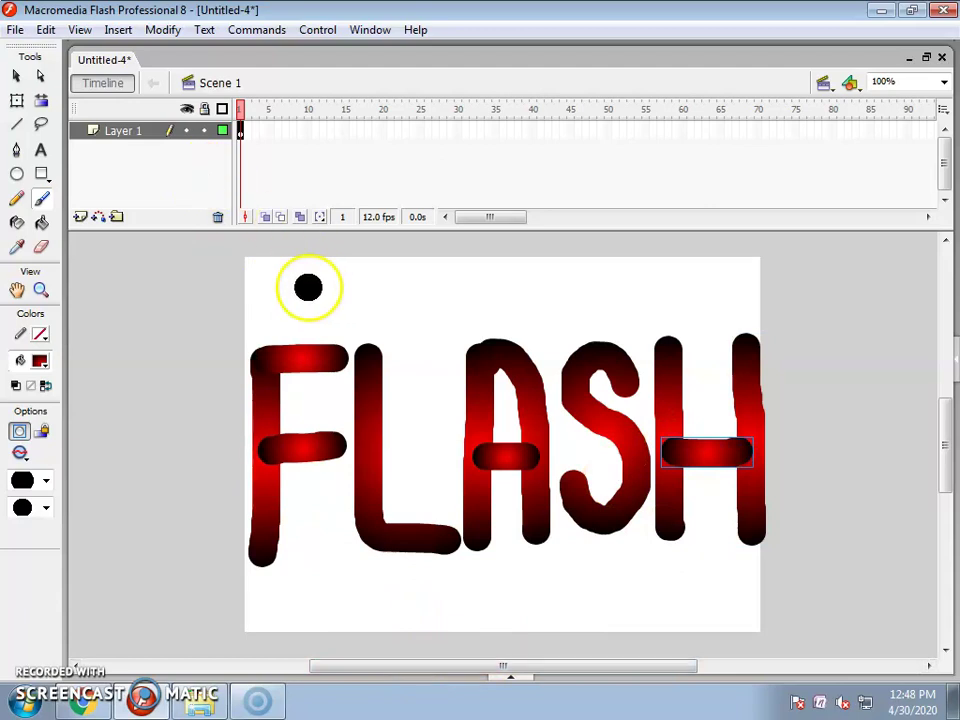
# Select all the painted strokes of the word FLASH and turn on Onion Skin
pyautogui.click(38, 69)
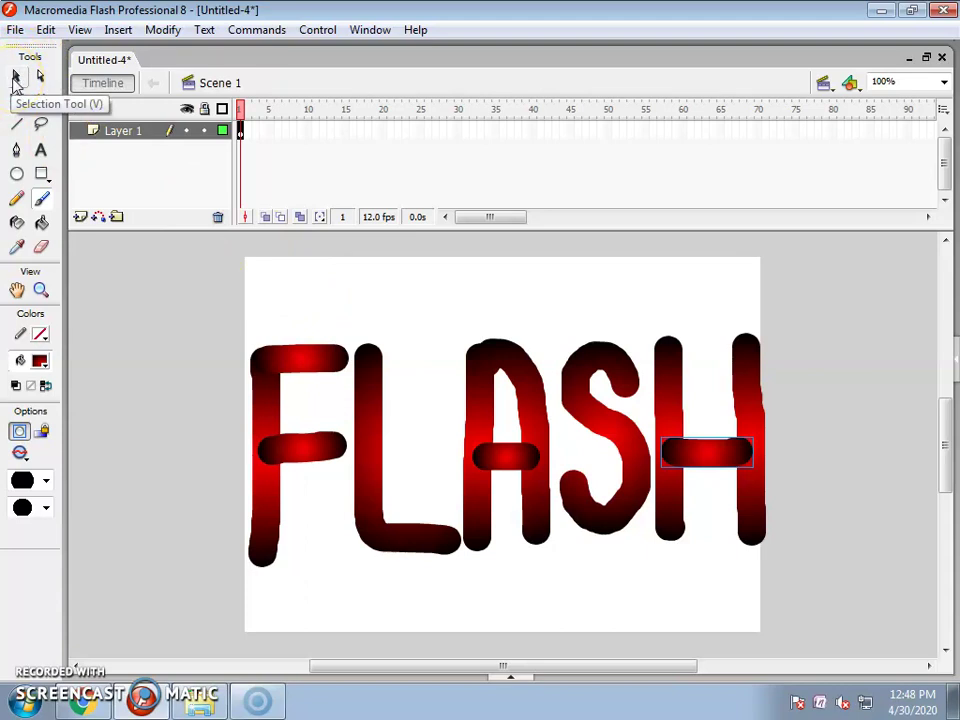
pyautogui.click(15, 78)
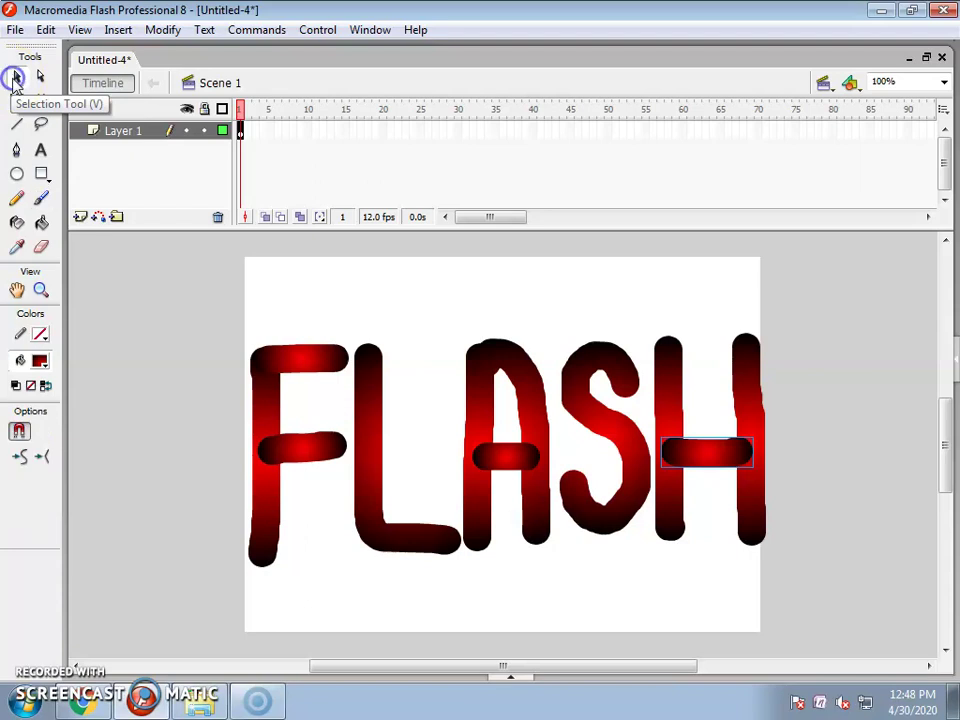
pyautogui.moveTo(172, 312)
pyautogui.mouseDown()
pyautogui.moveTo(313, 464)
pyautogui.moveTo(825, 603)
pyautogui.moveTo(814, 626)
pyautogui.mouseUp()
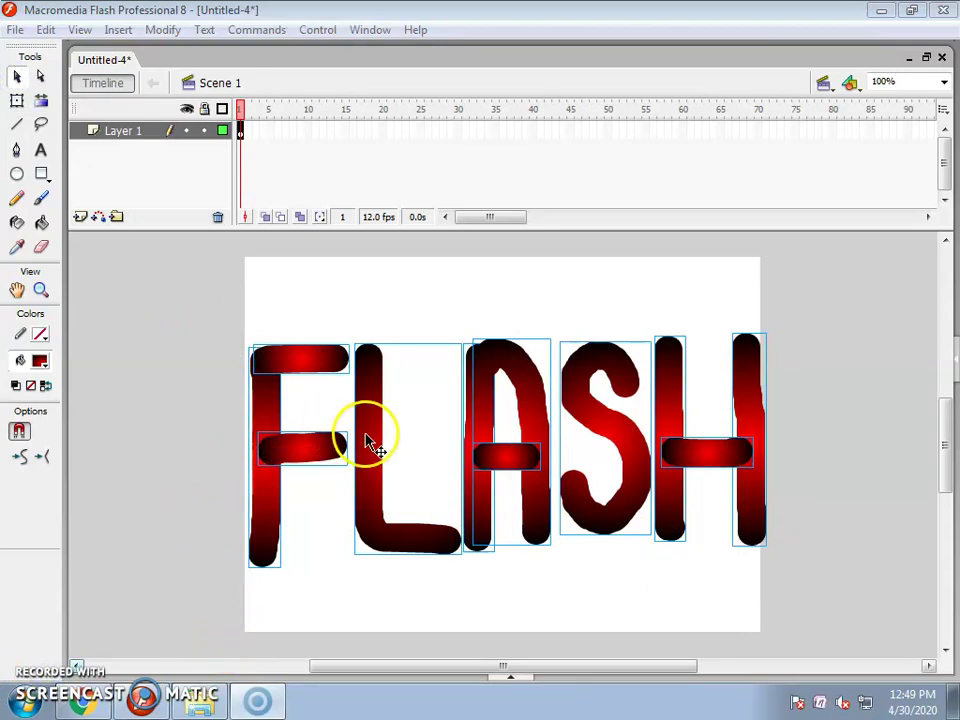
pyautogui.click(267, 220)
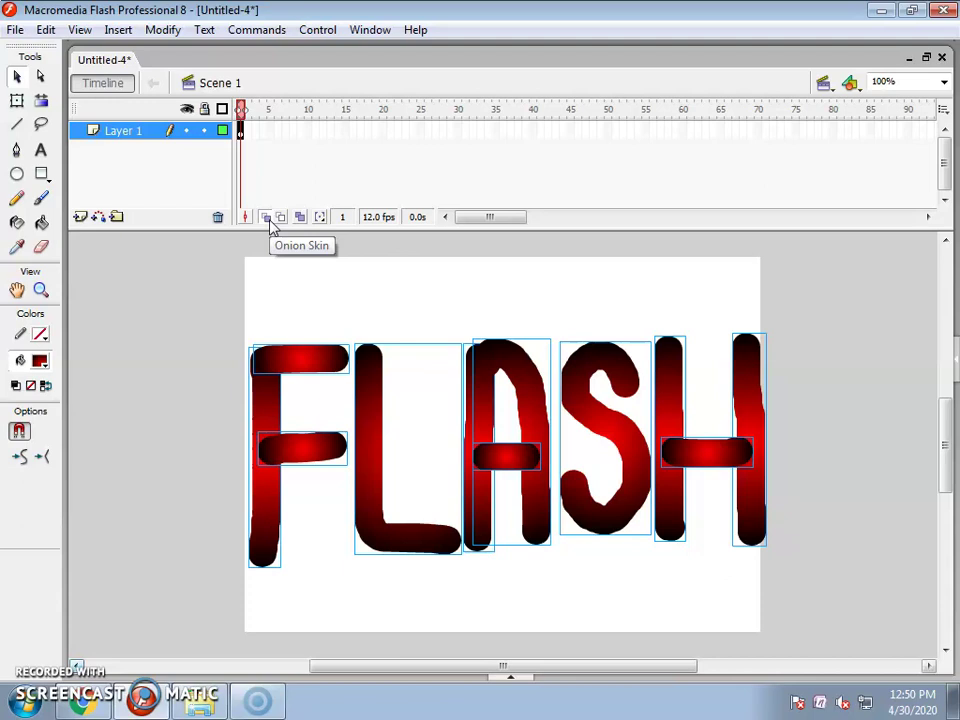
pyautogui.click(268, 220)
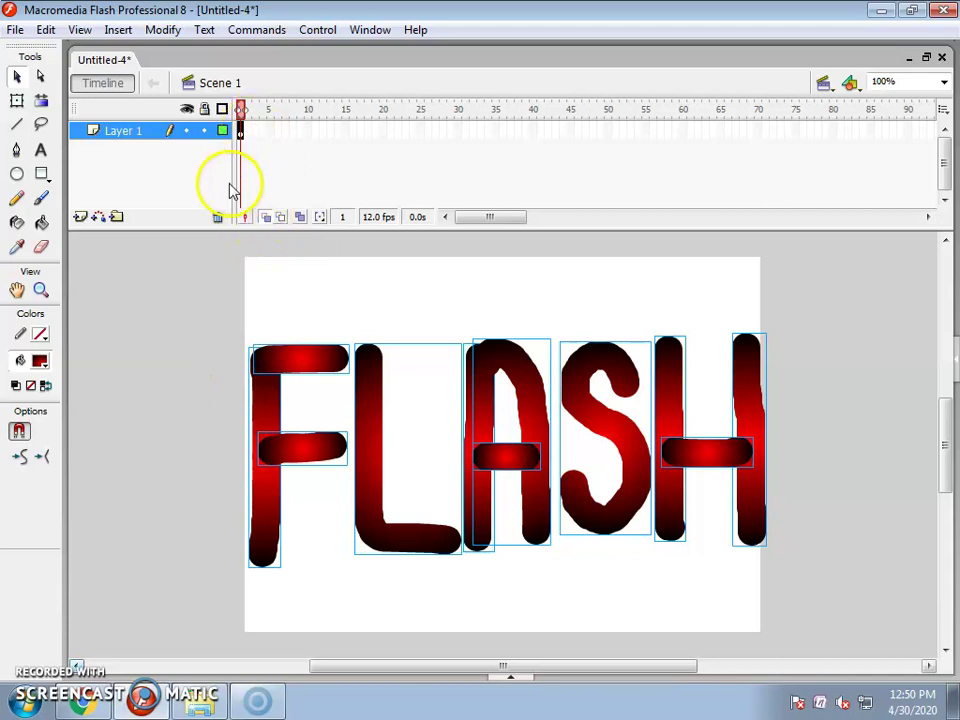
# Add keyframes at frames 2, 3 and 4, recolouring the letters with the green radial gradient in frame 2 and the blue one in frame 3
pyautogui.click(246, 131)
pyautogui.press('F6')
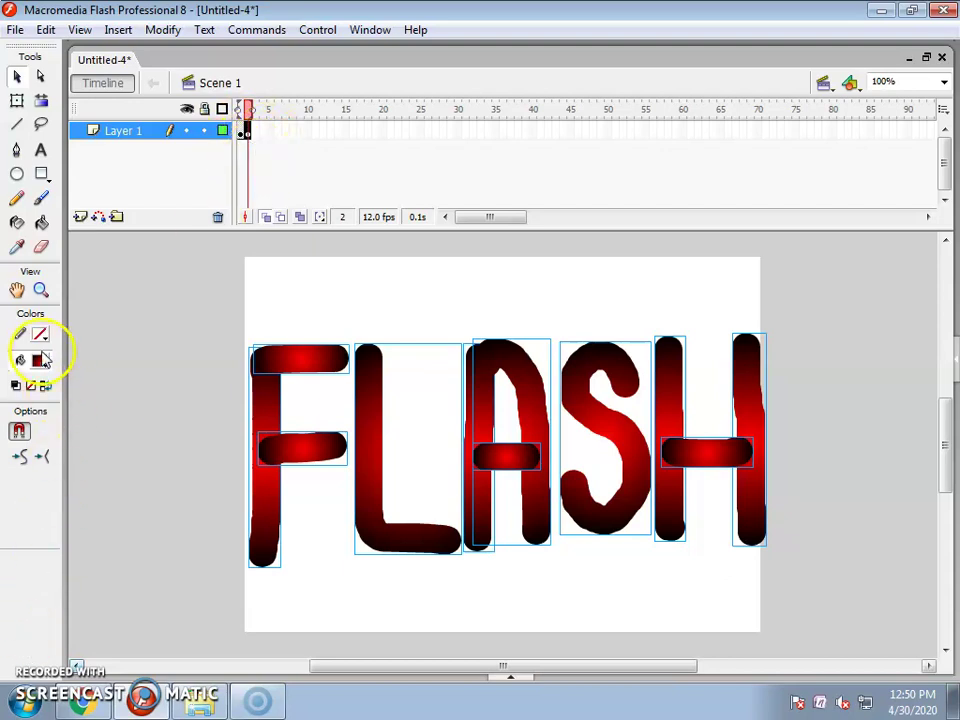
pyautogui.click(41, 363)
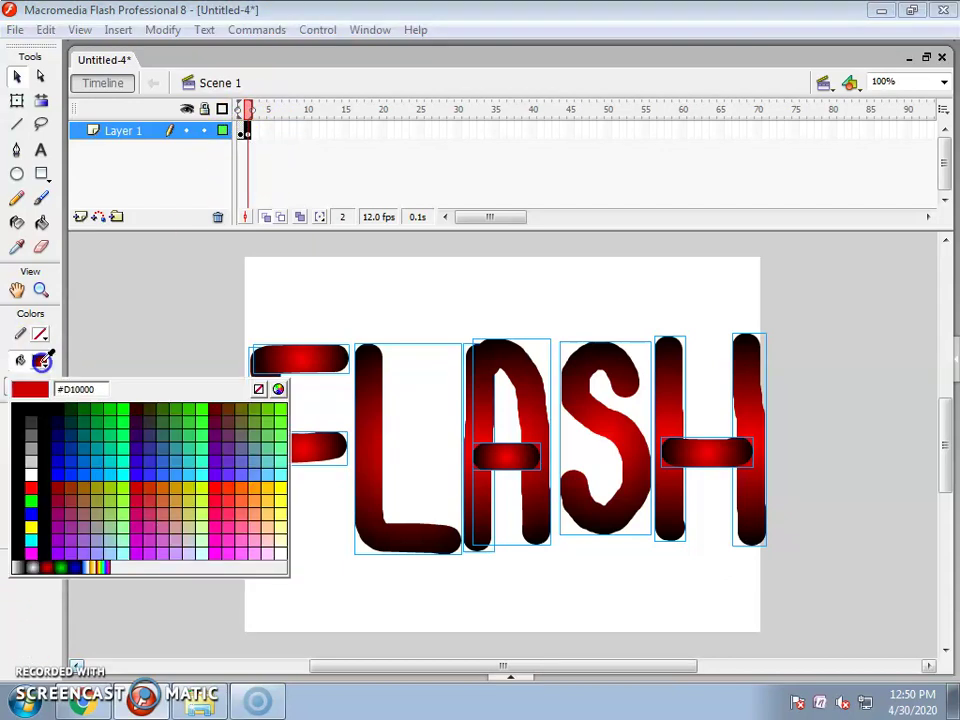
pyautogui.click(55, 565)
pyautogui.press('F6')
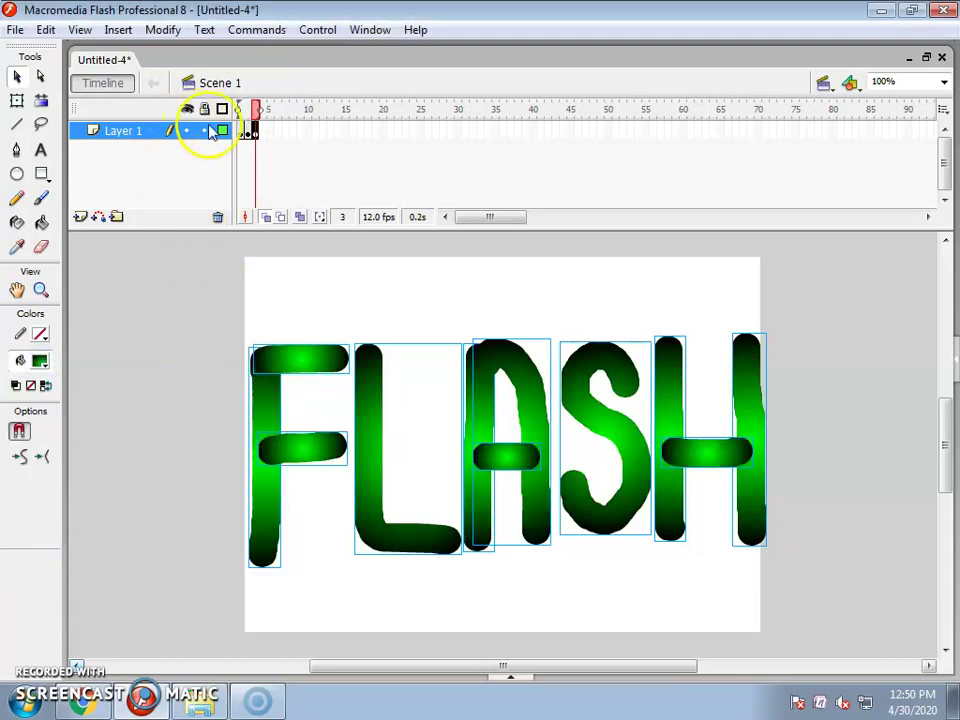
pyautogui.click(40, 361)
pyautogui.click(79, 565)
pyautogui.press('F6')
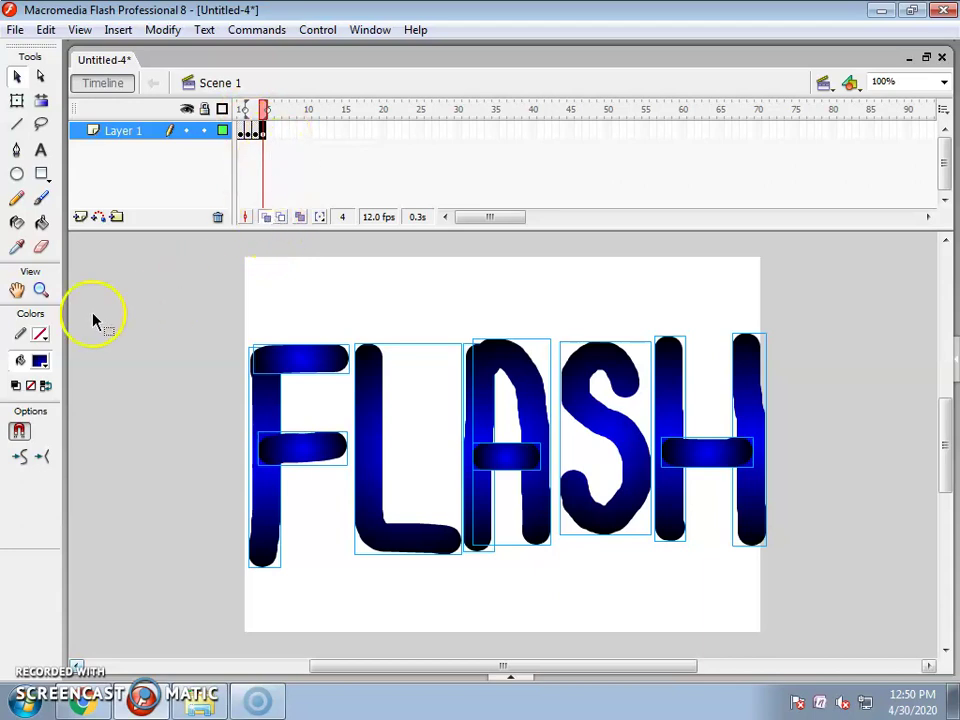
# Remove the keyframes at frames 4, 3 and 2, leaving only the red lettering in frame 1
pyautogui.press(',')
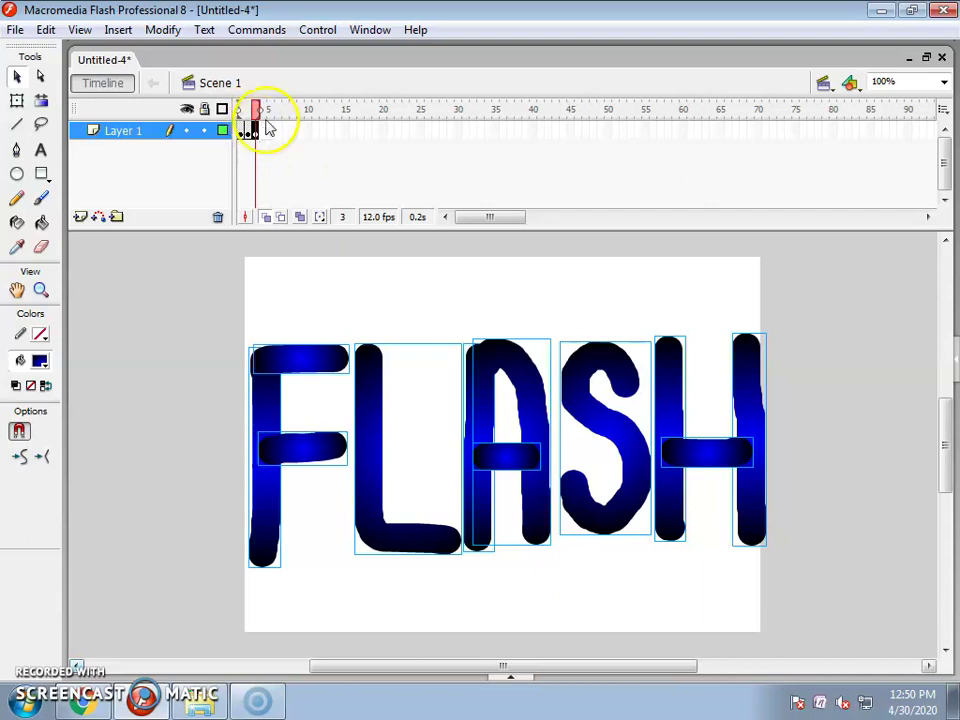
pyautogui.press(',')
pyautogui.press(',')
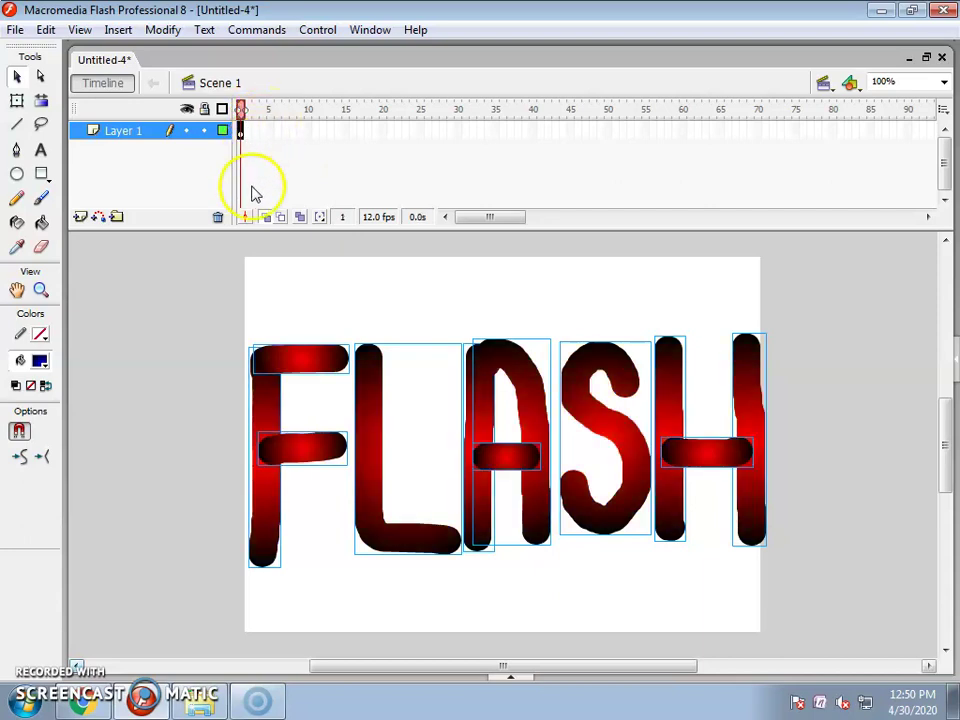
# Add keyframes at frames 2 and 3, filling the letters with the green radial gradient in frame 2 and the white-to-black radial gradient in frame 3
pyautogui.press('.')
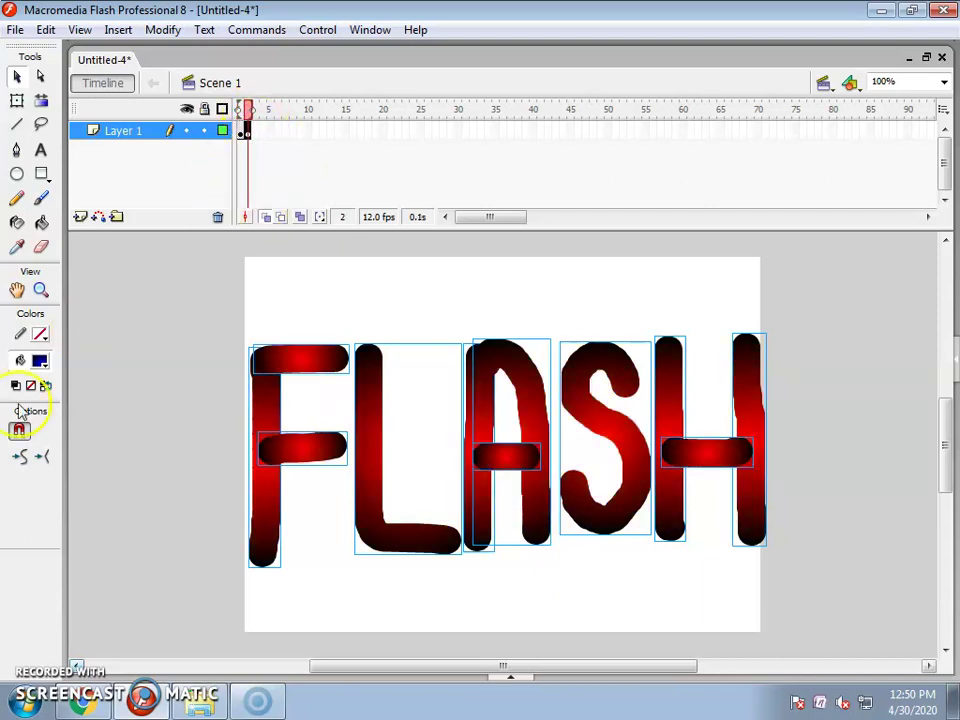
pyautogui.click(40, 361)
pyautogui.click(57, 567)
pyautogui.press('F6')
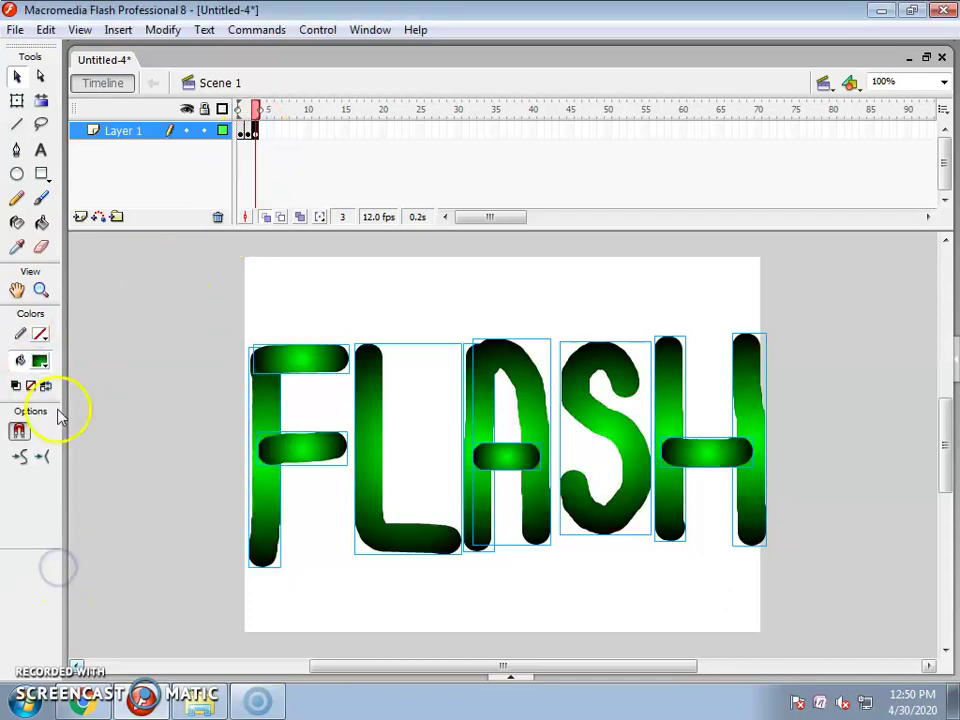
pyautogui.click(40, 361)
pyautogui.click(33, 567)
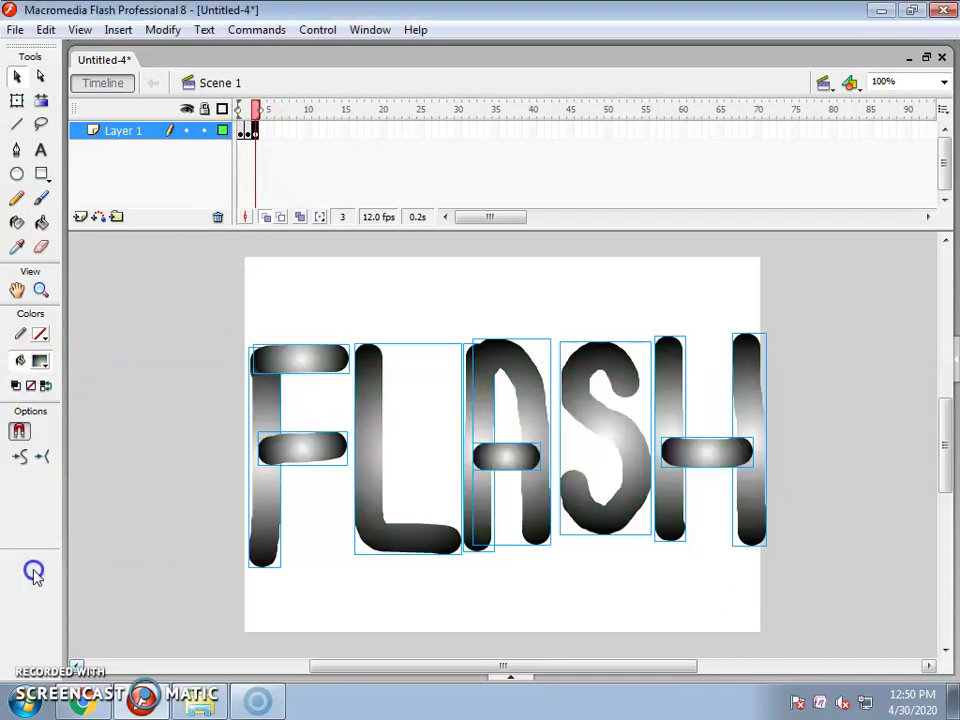
# Add keyframes at frames 4 and 5, filling the letters with the blue radial gradient in frame 4 and the rainbow gradient in frame 5
pyautogui.press('F6')
pyautogui.click(40, 361)
pyautogui.click(76, 567)
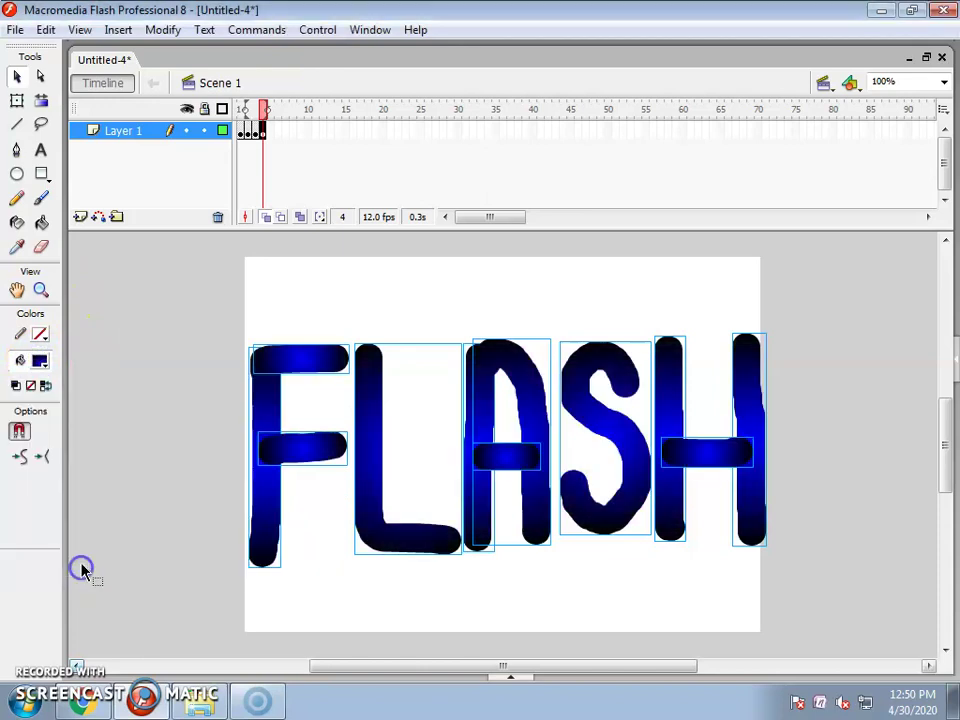
pyautogui.press('F6')
pyautogui.click(40, 361)
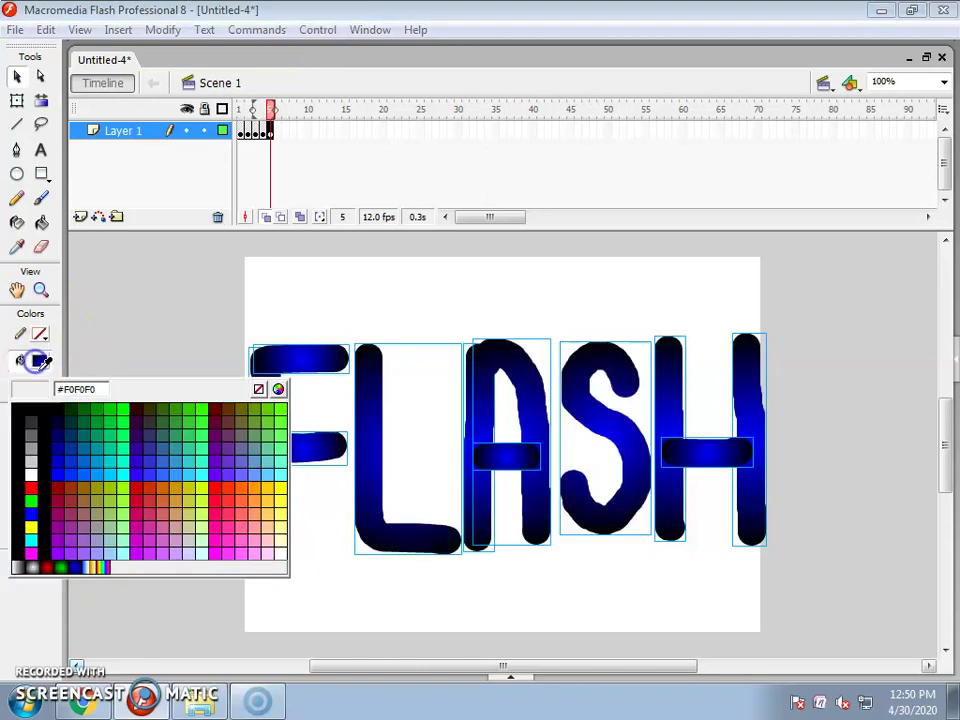
pyautogui.click(106, 567)
# Add keyframes at frames 6, 7 and 8, filling frame 6's letters with the white-to-black linear gradient and frame 7's with the blue-and-gold one
pyautogui.press('F6')
pyautogui.click(38, 362)
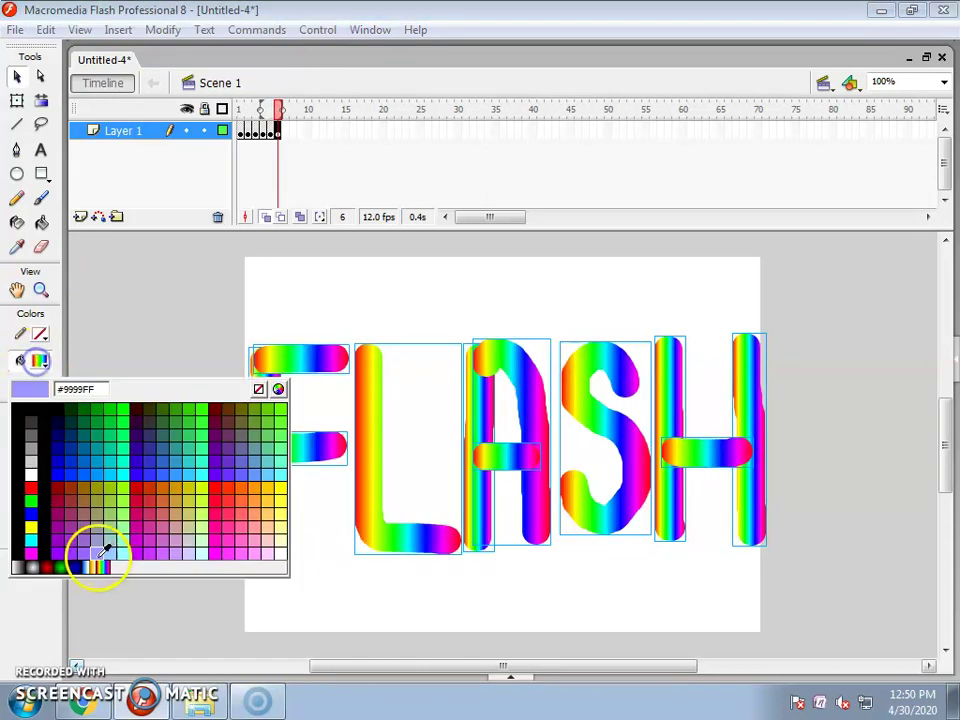
pyautogui.click(21, 565)
pyautogui.press('F6')
pyautogui.click(40, 361)
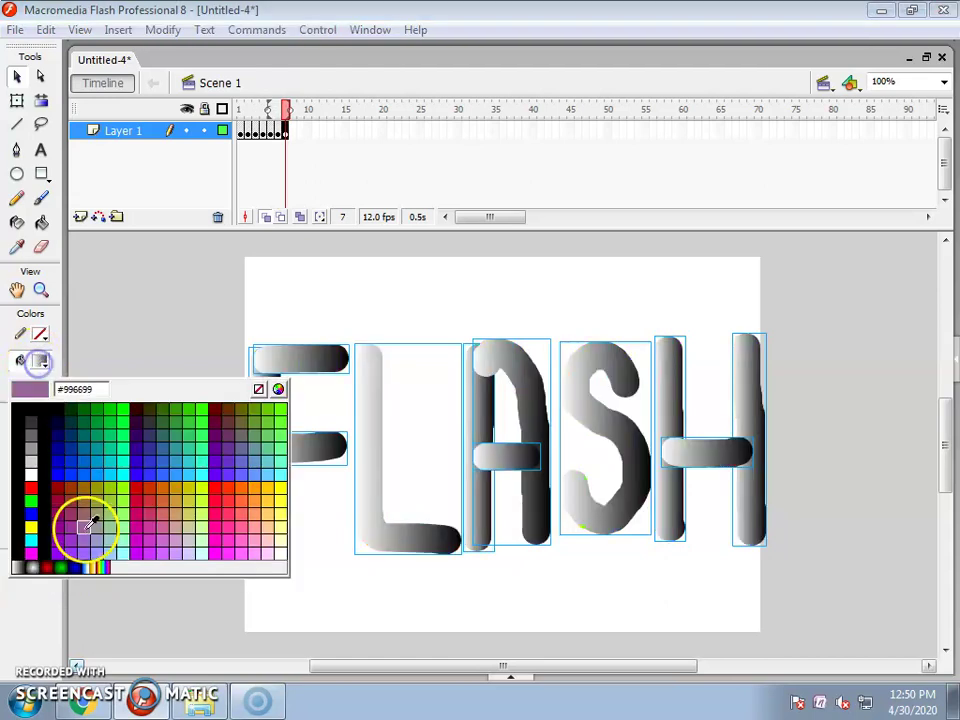
pyautogui.click(92, 566)
pyautogui.press('F6')
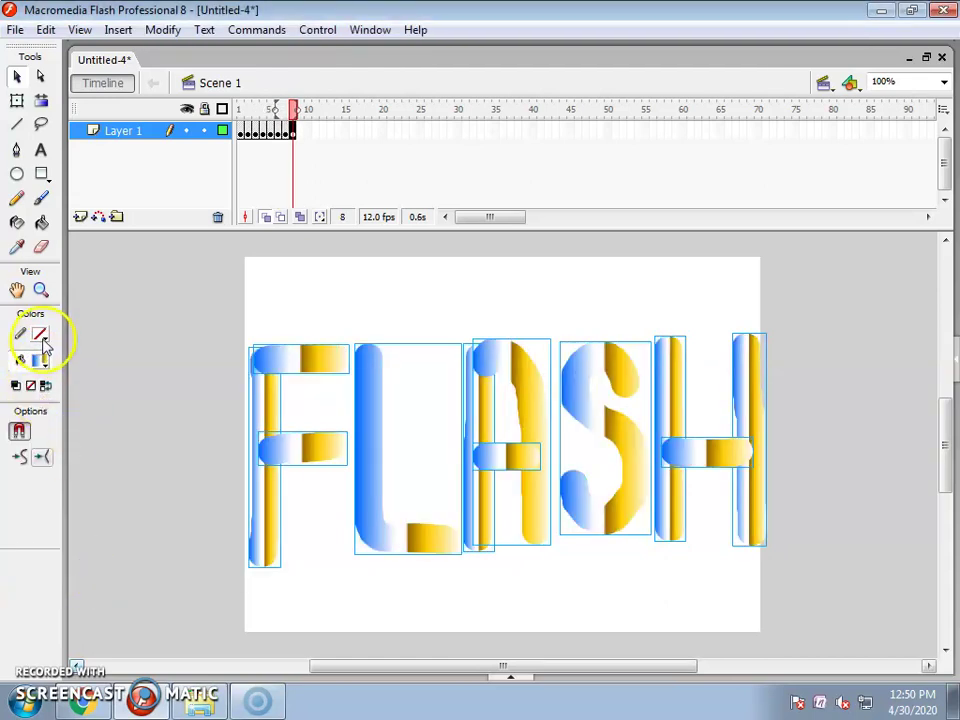
# Fill frame 8's letters with solid magenta, and add a keyframe at frame 9 with the letters in cyan
pyautogui.click(40, 361)
pyautogui.click(31, 549)
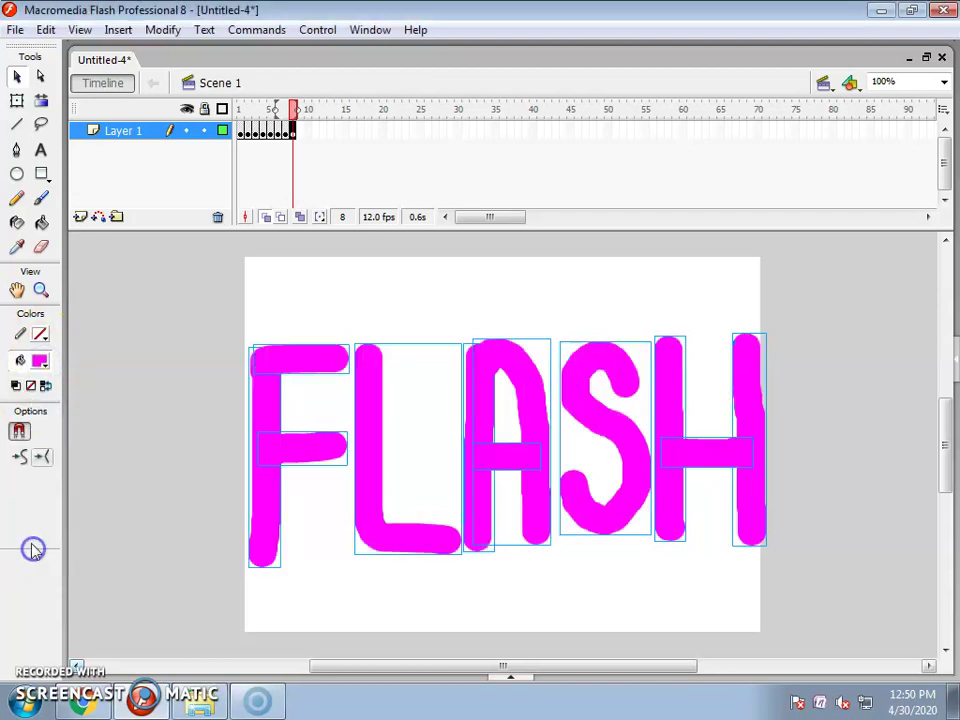
pyautogui.press('F6')
pyautogui.click(42, 357)
pyautogui.click(31, 540)
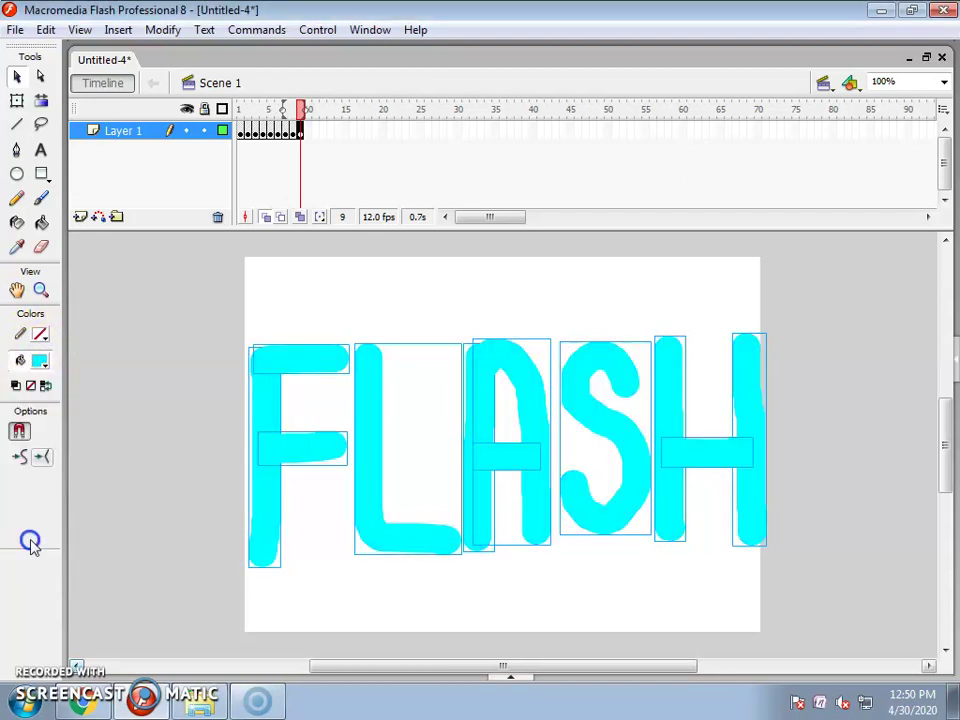
# Add keyframes at frames 10 and 11, giving the letters a solid fill in each, with green in frame 11
pyautogui.press('F6')
pyautogui.click(42, 360)
pyautogui.press('Escape')
pyautogui.click(31, 490)
pyautogui.press('F6')
pyautogui.click(42, 360)
pyautogui.click(31, 491)
# Add keyframes at frames 12 and 13, filling the letters with solid blue in frame 12 and solid yellow in frame 13
pyautogui.press('F6')
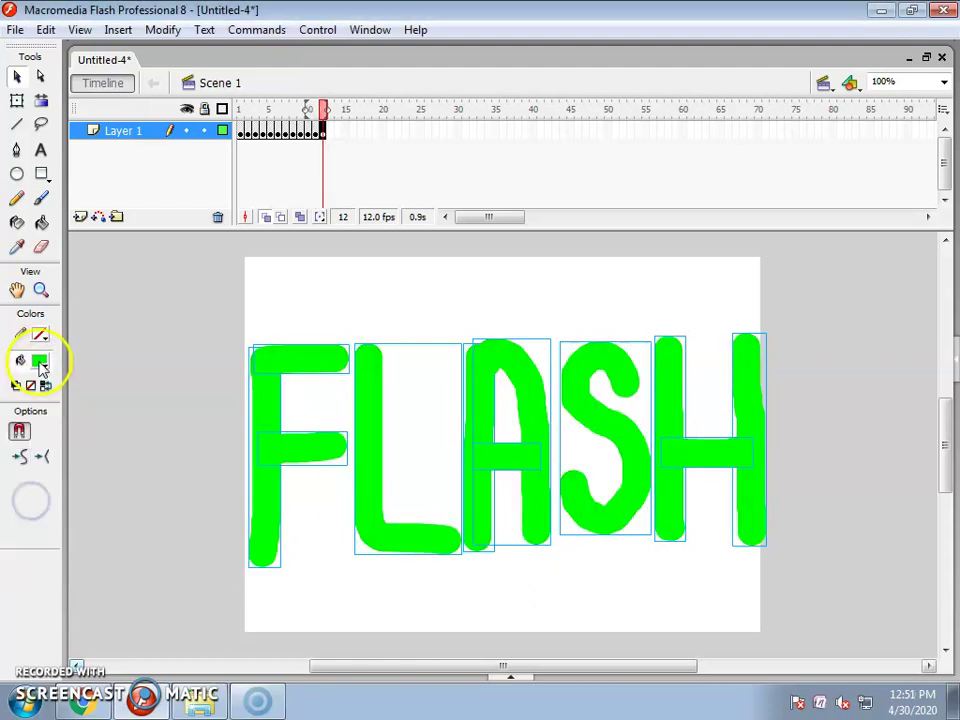
pyautogui.click(42, 360)
pyautogui.click(31, 514)
pyautogui.press('F6')
pyautogui.click(42, 360)
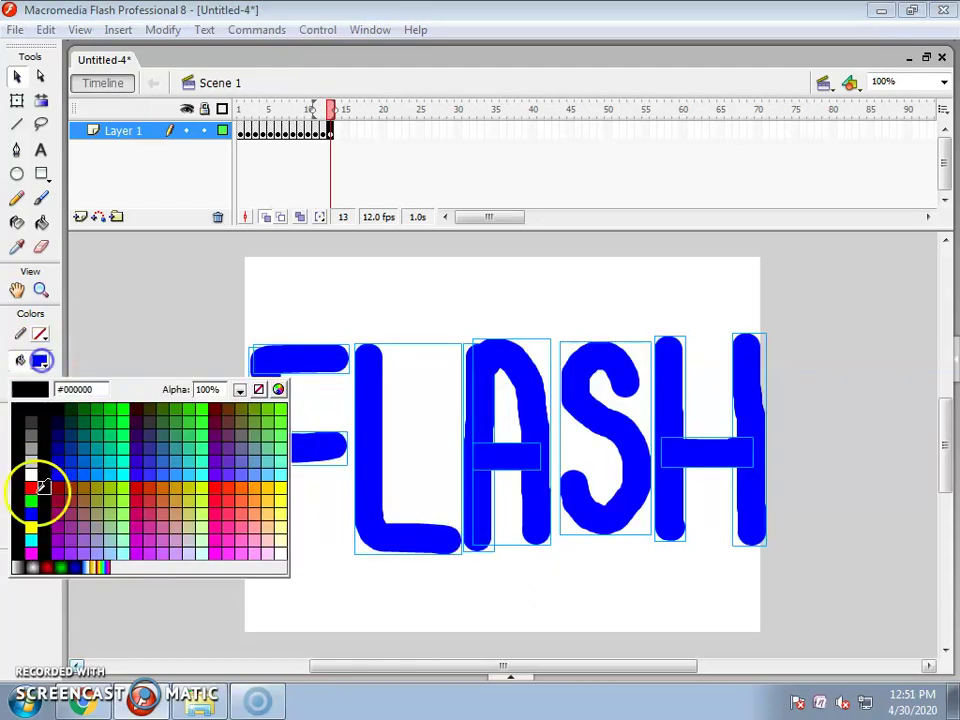
pyautogui.click(31, 527)
# Add keyframes at frames 14 and 15, filling the letters with the white-to-black radial gradient in frame 14 and the red radial gradient in frame 15
pyautogui.press('F6')
pyautogui.click(42, 360)
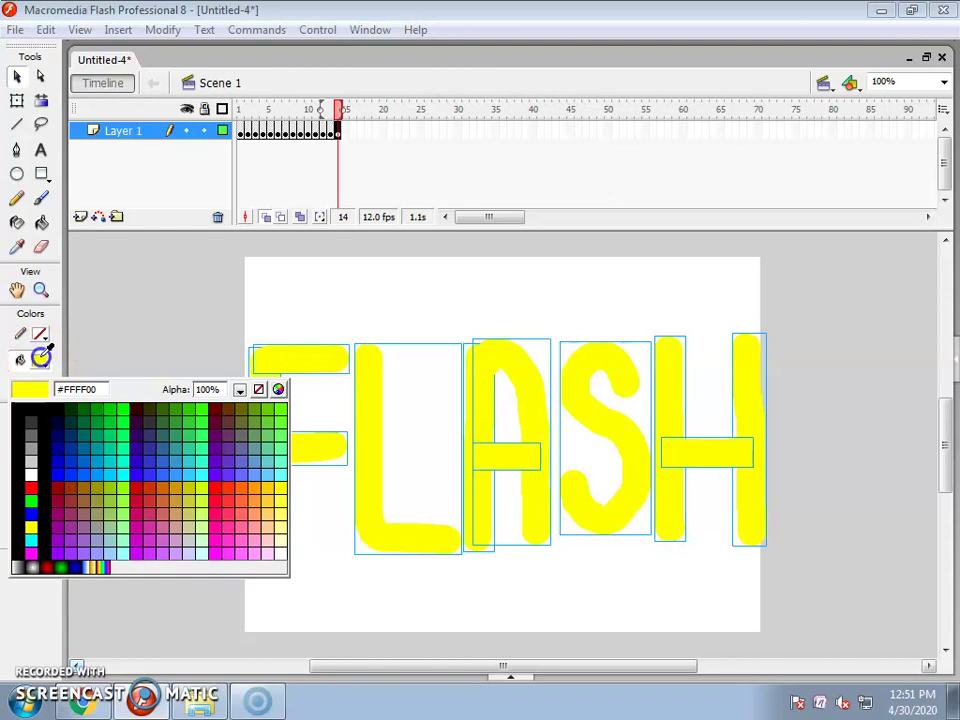
pyautogui.click(44, 567)
pyautogui.press('F6')
pyautogui.click(42, 360)
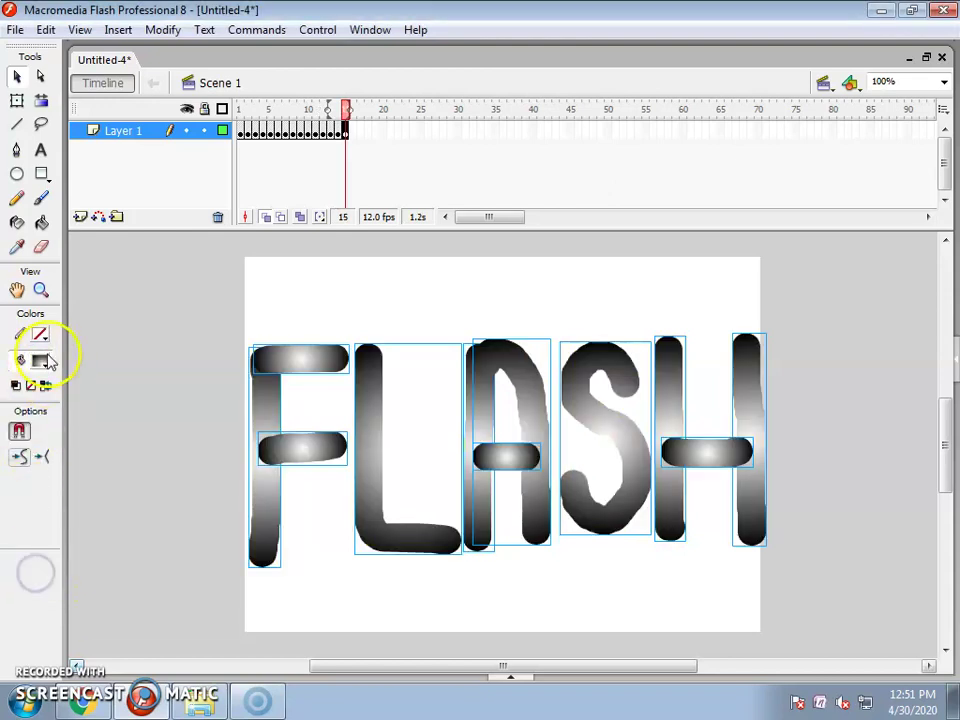
pyautogui.click(46, 566)
# Add keyframes at frames 16 and 17, filling the letters with the blue radial gradient in frame 16 and the green radial gradient in frame 17
pyautogui.press('F6')
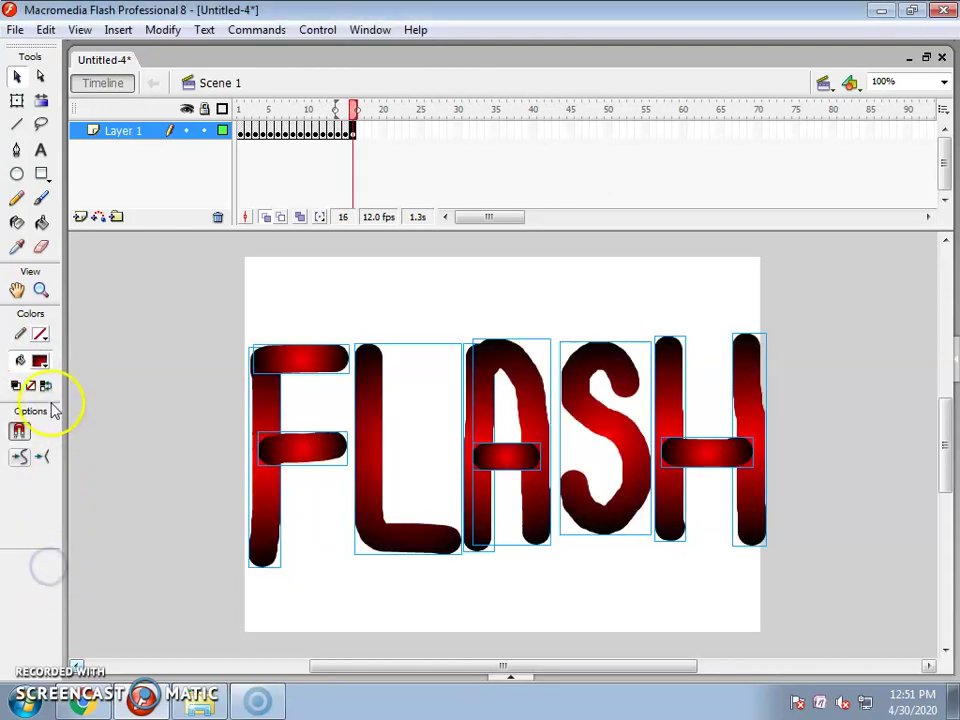
pyautogui.click(42, 362)
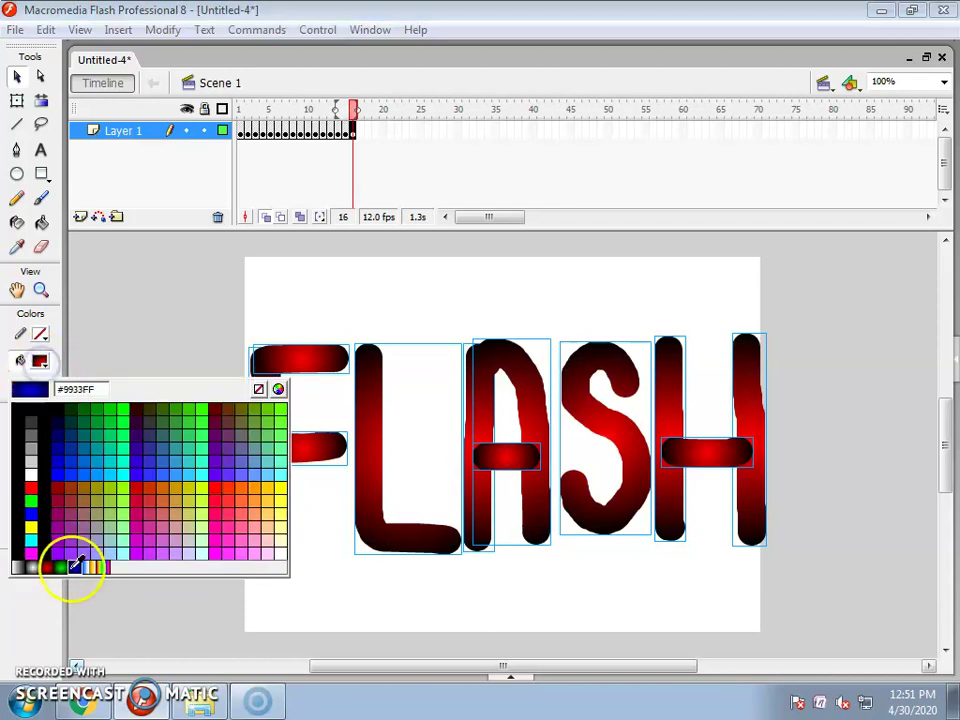
pyautogui.click(74, 567)
pyautogui.press('F6')
pyautogui.click(42, 361)
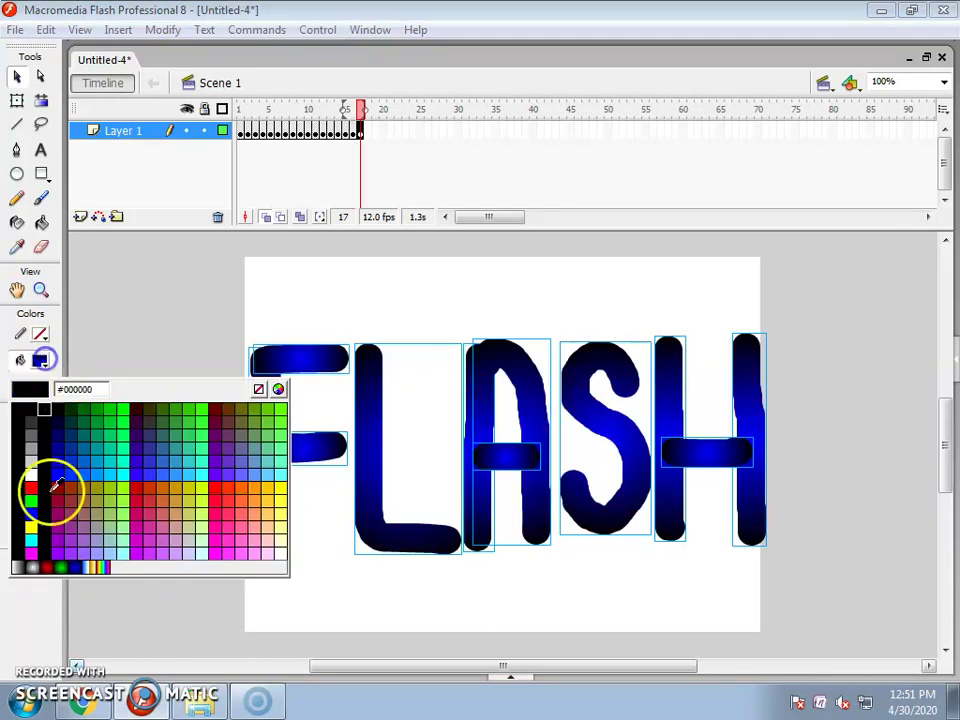
pyautogui.click(60, 566)
# Add keyframes at frames 18 and 19, filling frame 18's letters with the blue-and-gold gradient and frame 19's with the white-to-black linear one
pyautogui.press('F6')
pyautogui.click(42, 361)
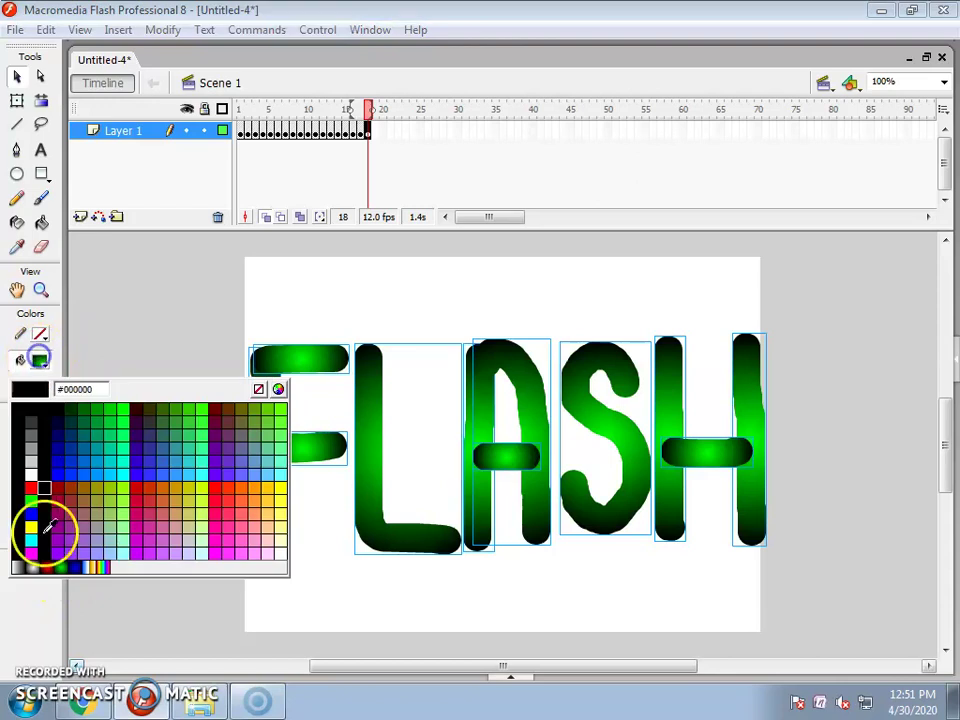
pyautogui.click(88, 566)
pyautogui.press('F6')
pyautogui.click(42, 361)
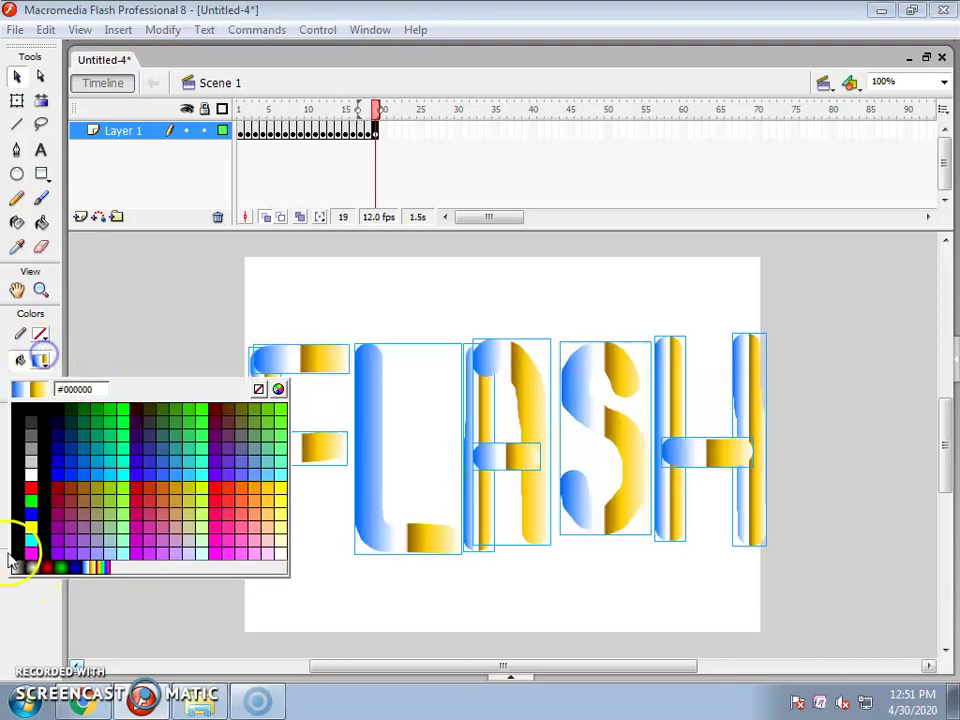
pyautogui.click(16, 567)
# Add keyframes at frames 20 and 21, filling the letters with the rainbow gradient in frame 20 and solid purple in frame 21
pyautogui.press('F6')
pyautogui.click(42, 361)
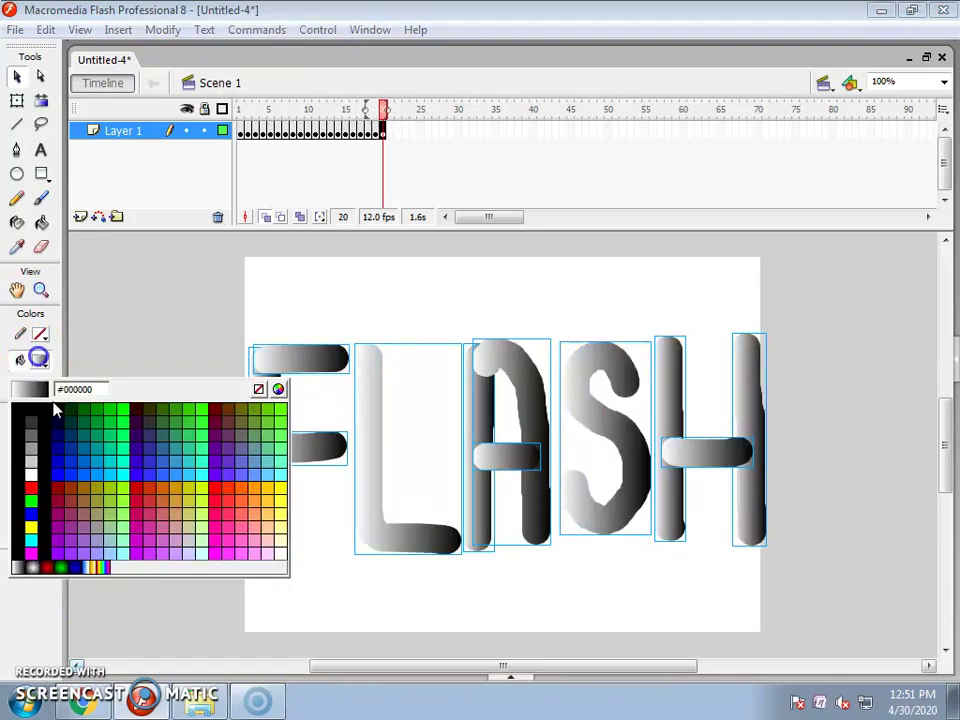
pyautogui.click(104, 568)
pyautogui.press('F6')
pyautogui.click(42, 361)
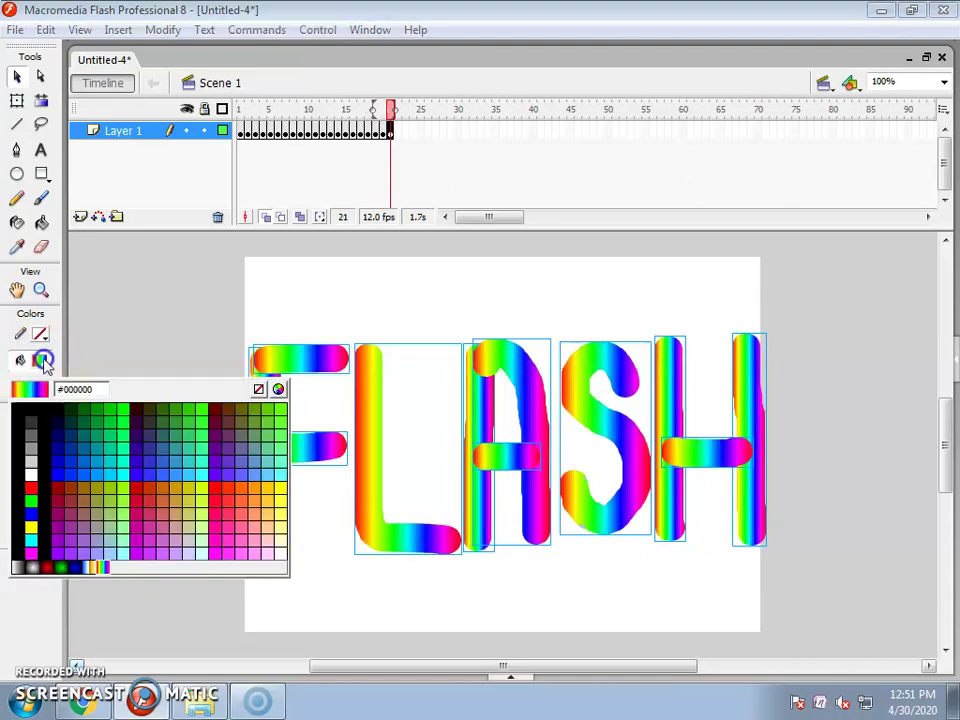
pyautogui.click(57, 550)
# Add keyframes at frames 22 and 23, filling the letters with dark red #990000 in frame 22 and a medium blue in frame 23
pyautogui.press('F6')
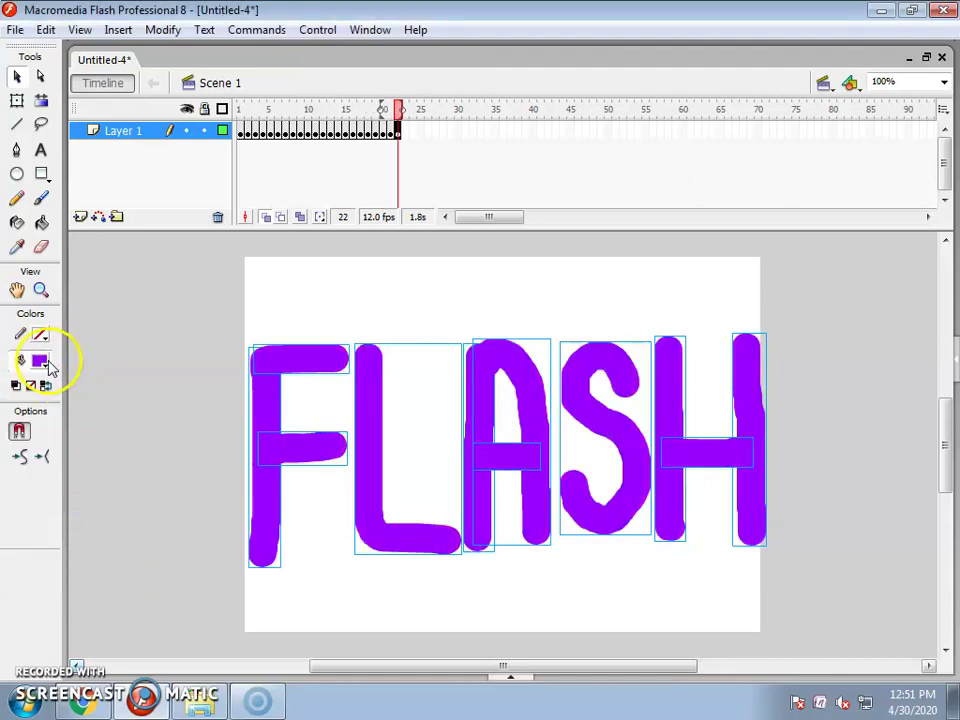
pyautogui.click(44, 362)
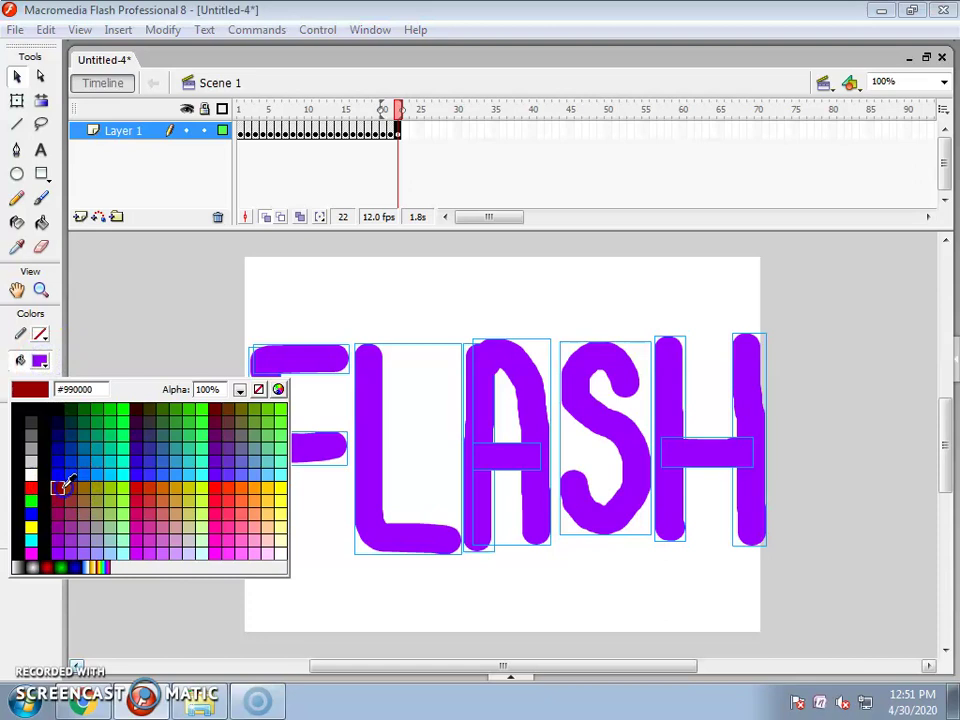
pyautogui.click(62, 485)
pyautogui.press('F6')
pyautogui.click(42, 361)
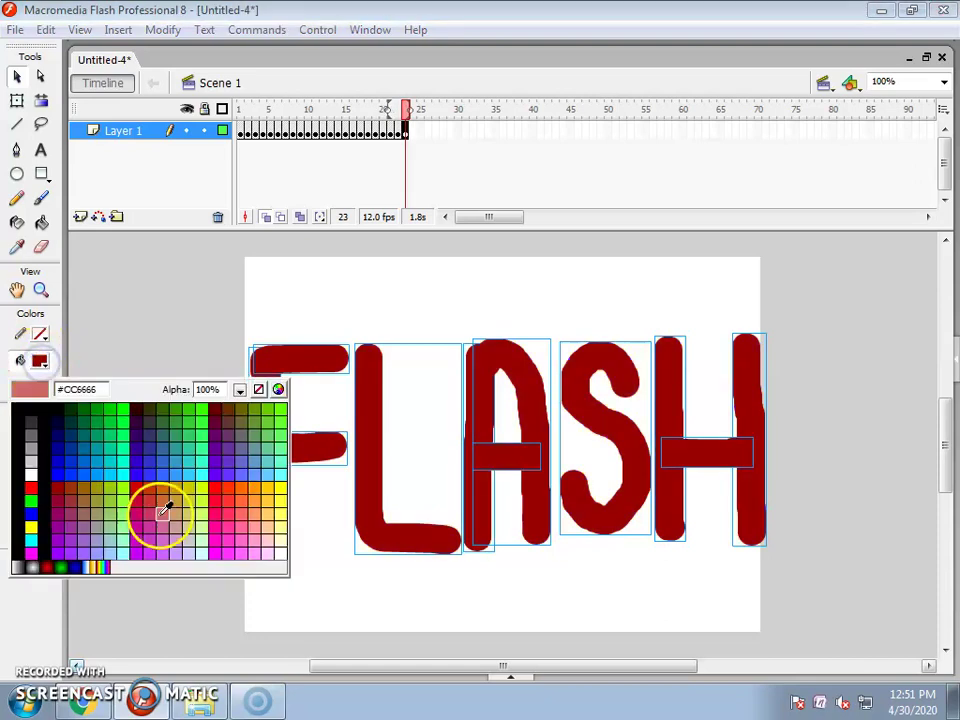
pyautogui.click(150, 440)
# Add keyframes at frames 24 and 25, filling the letters with the rainbow gradient in frame 24 and the blue radial gradient in frame 25
pyautogui.press('F6')
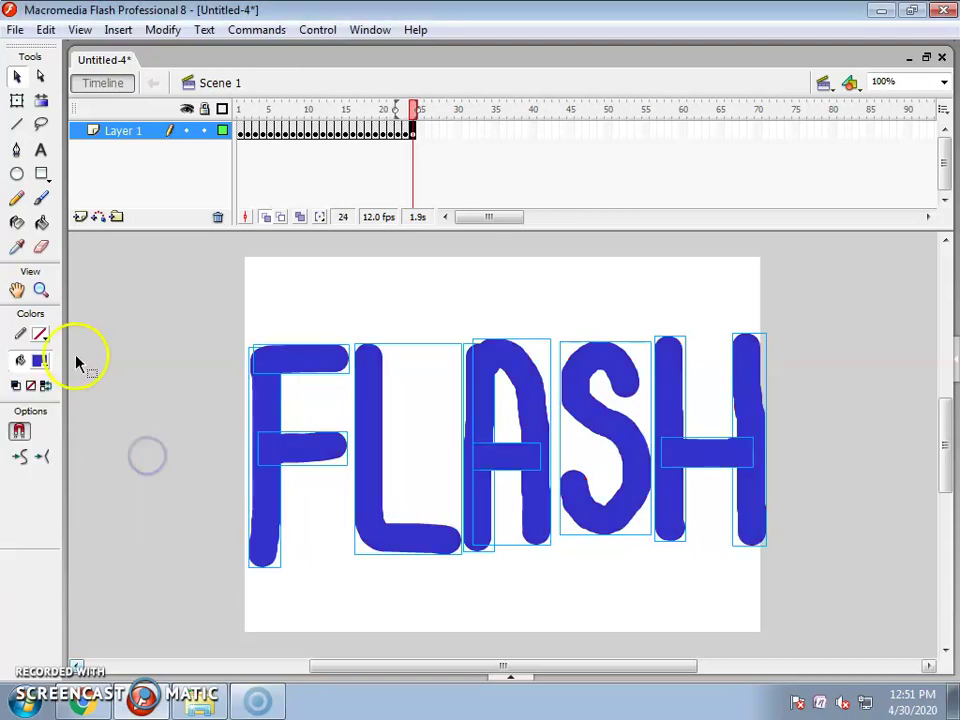
pyautogui.click(42, 361)
pyautogui.click(108, 566)
pyautogui.press('F6')
pyautogui.click(42, 361)
pyautogui.click(80, 564)
# Add keyframes at frames 26 and 27, filling the letters with the red radial gradient in frame 26 and the blue-and-gold gradient in frame 27
pyautogui.press('F6')
pyautogui.click(40, 361)
pyautogui.click(47, 566)
pyautogui.press('F6')
pyautogui.click(40, 361)
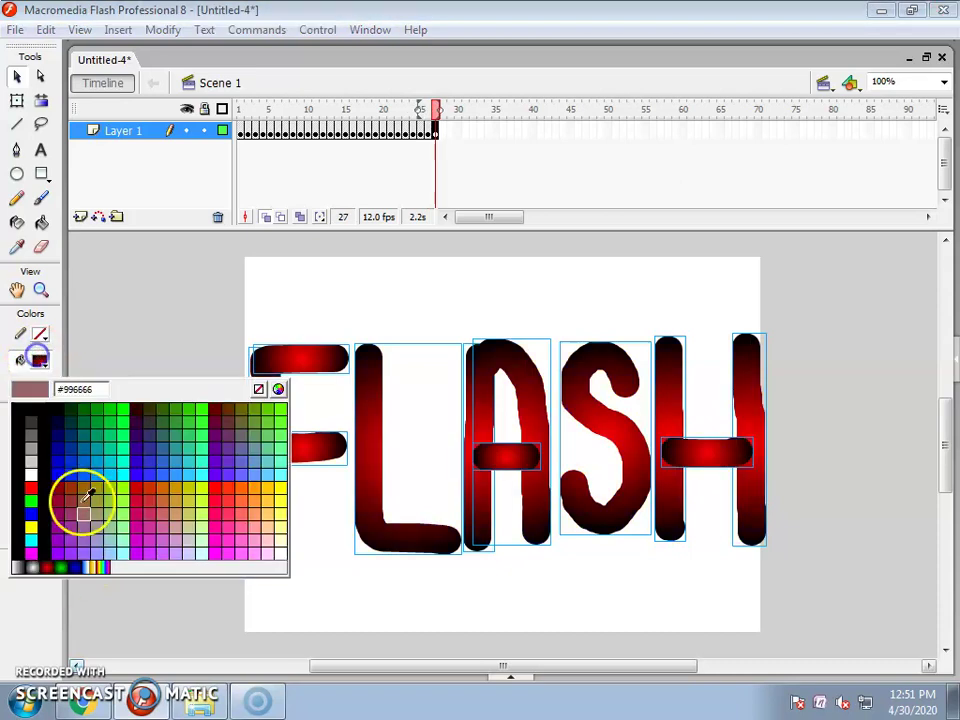
pyautogui.click(95, 566)
# Add a keyframe at frame 28 with the letters in the green radial gradient, and deselect the lettering
pyautogui.press('F6')
pyautogui.click(40, 361)
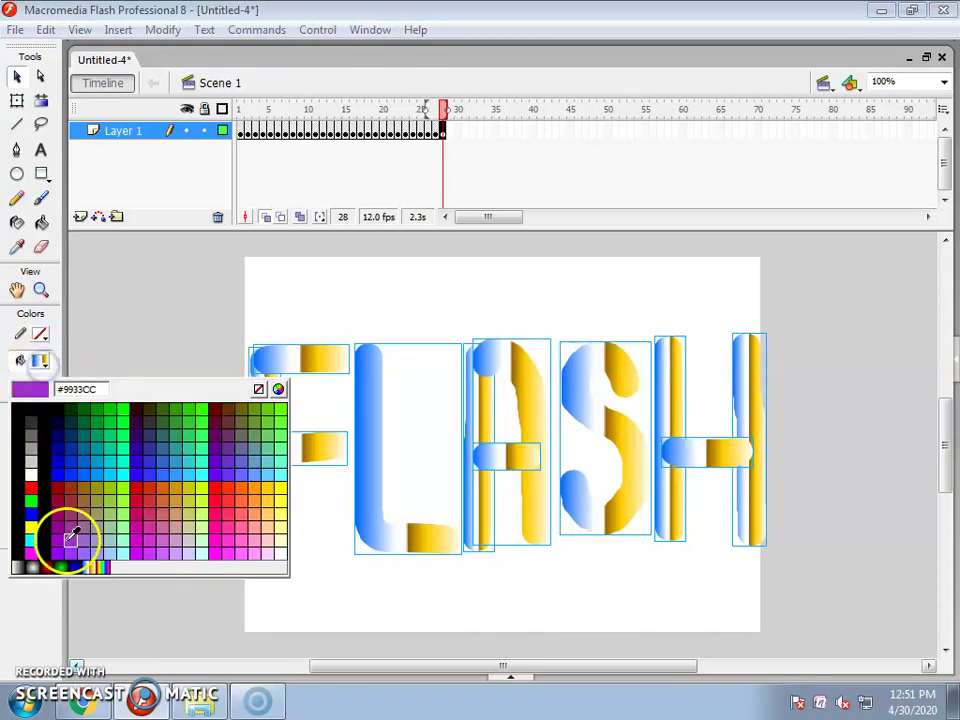
pyautogui.click(62, 566)
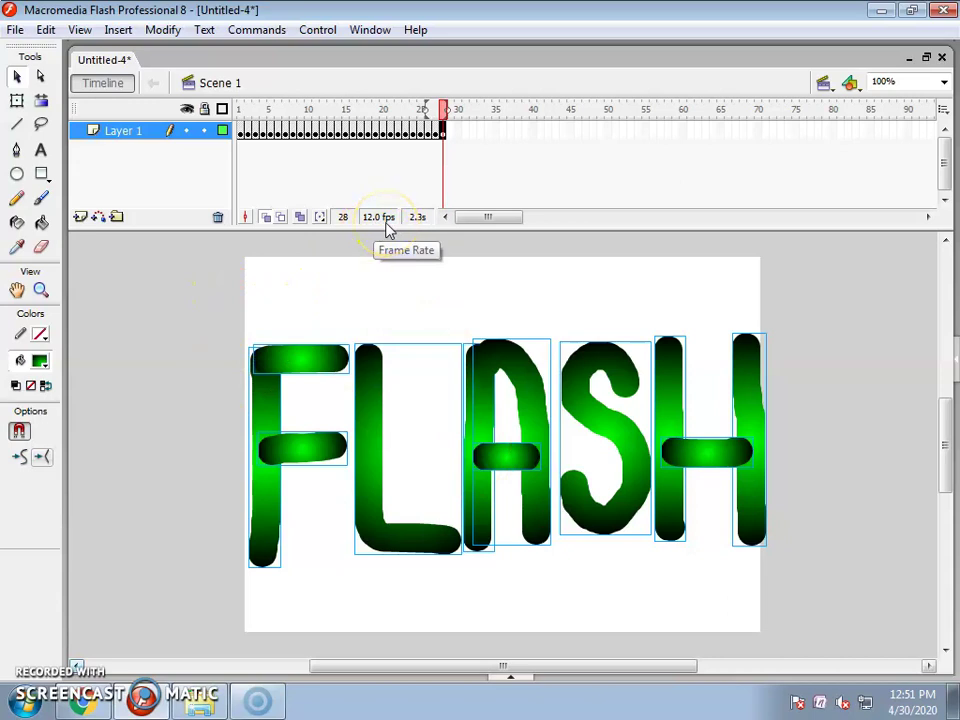
pyautogui.moveTo(388, 229); pyautogui.dragTo(340, 292)
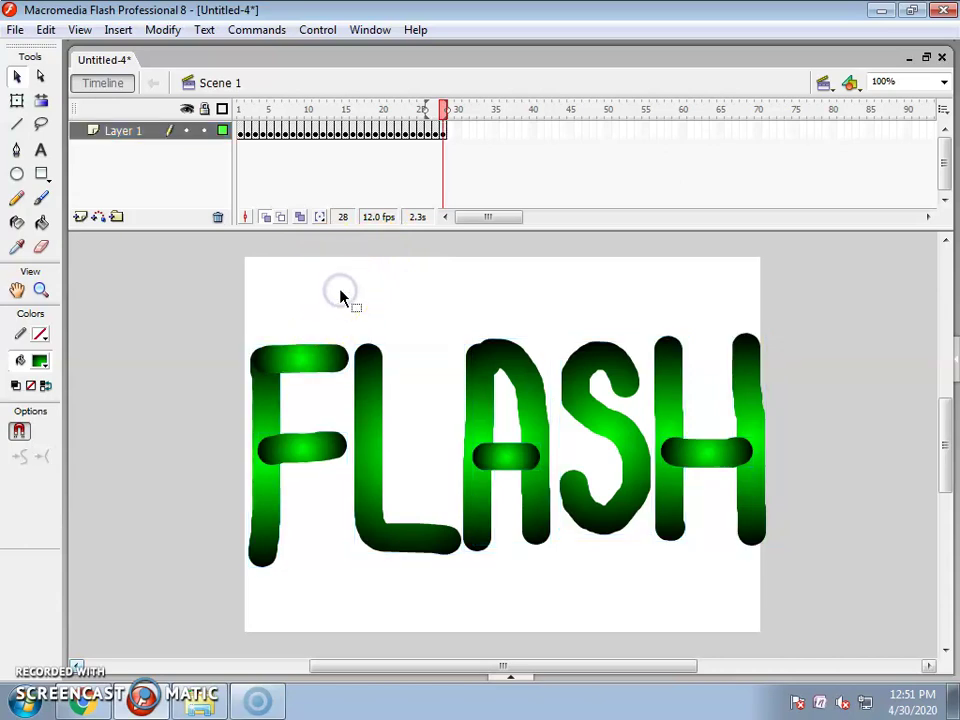
# Try black and yellow as the document's background colour, and settle on black
pyautogui.hotkey('ctrl', 'F3')
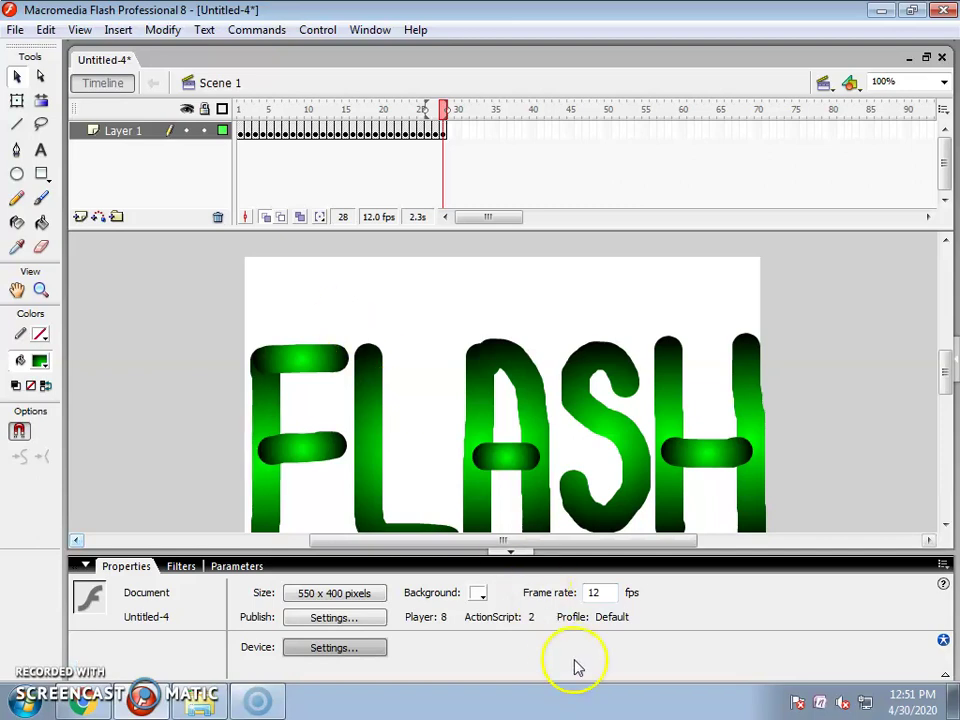
pyautogui.click(479, 596)
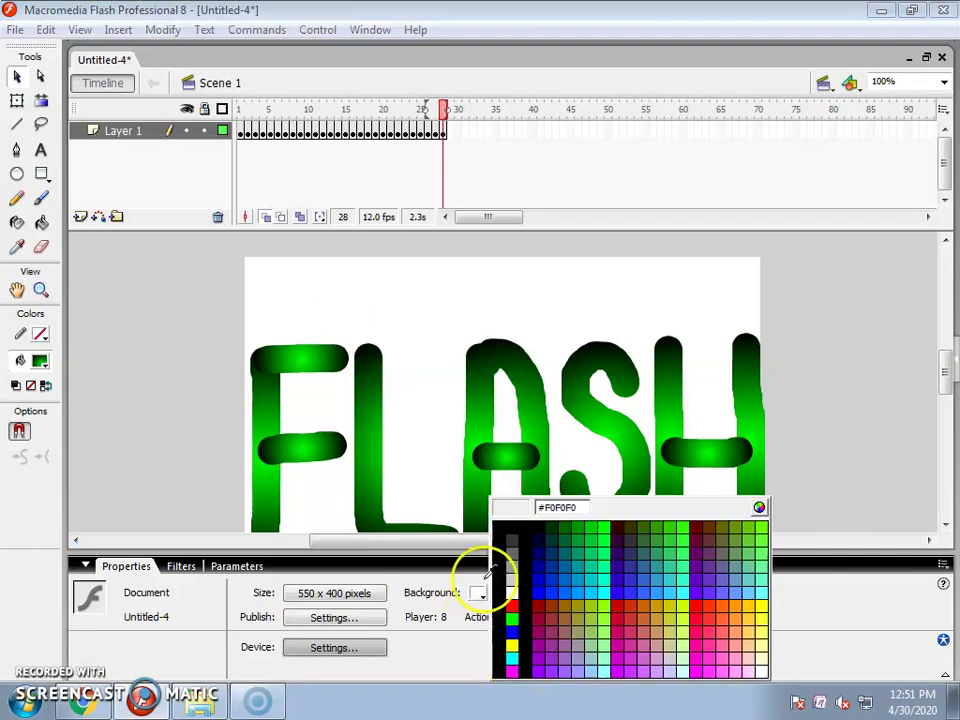
pyautogui.click(482, 560)
pyautogui.click(478, 593)
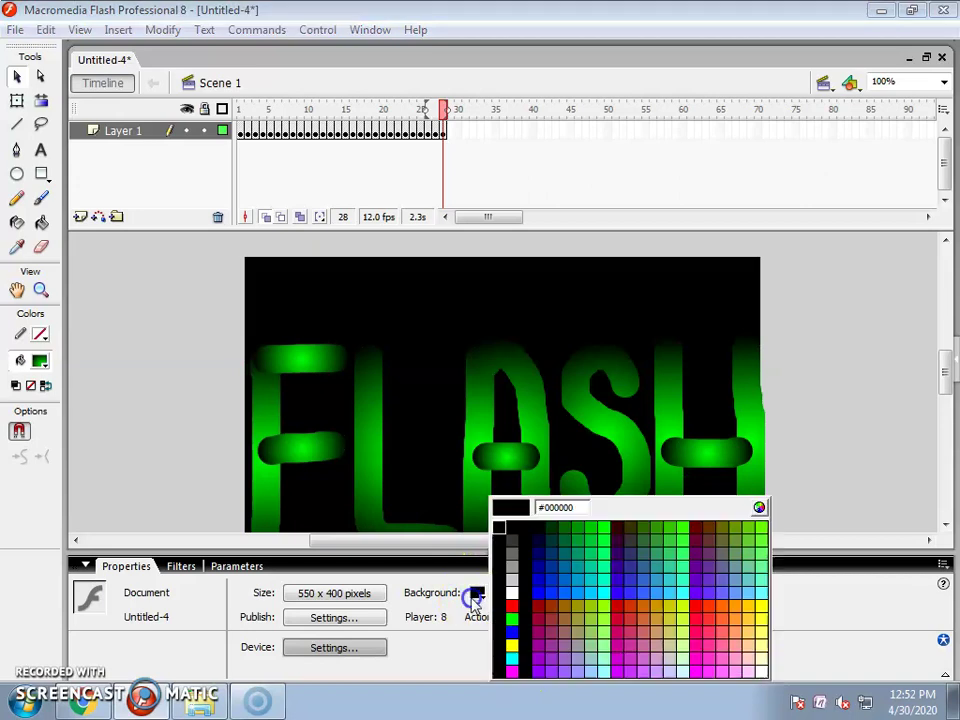
pyautogui.click(512, 645)
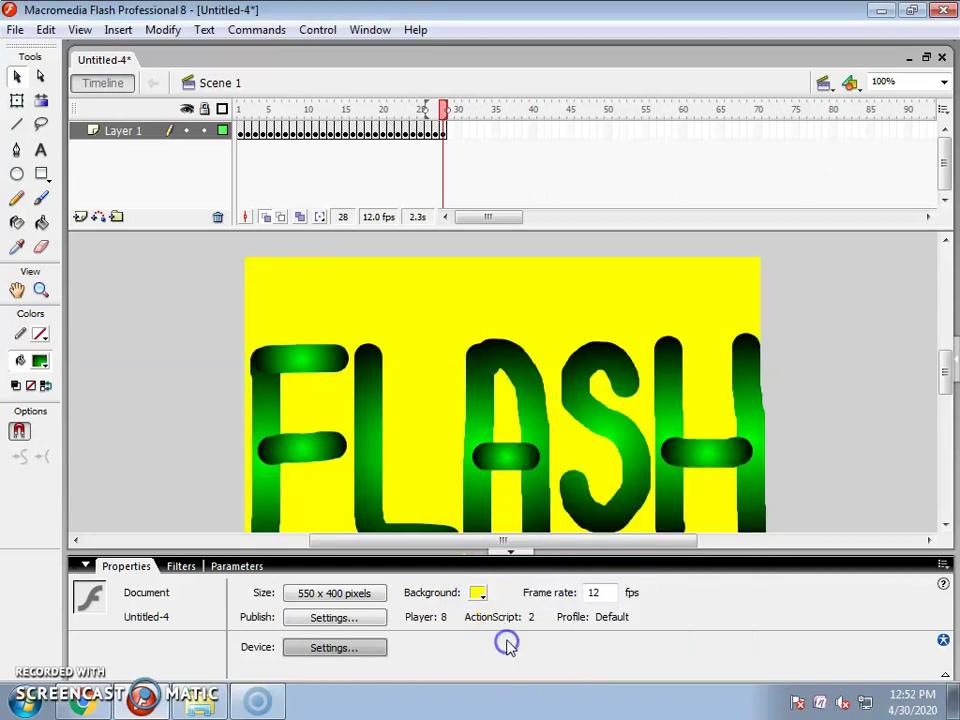
pyautogui.click(478, 594)
pyautogui.click(510, 612)
# Set the document's frame rate to 20 fps and collapse the document properties
pyautogui.doubleClick(594, 592)
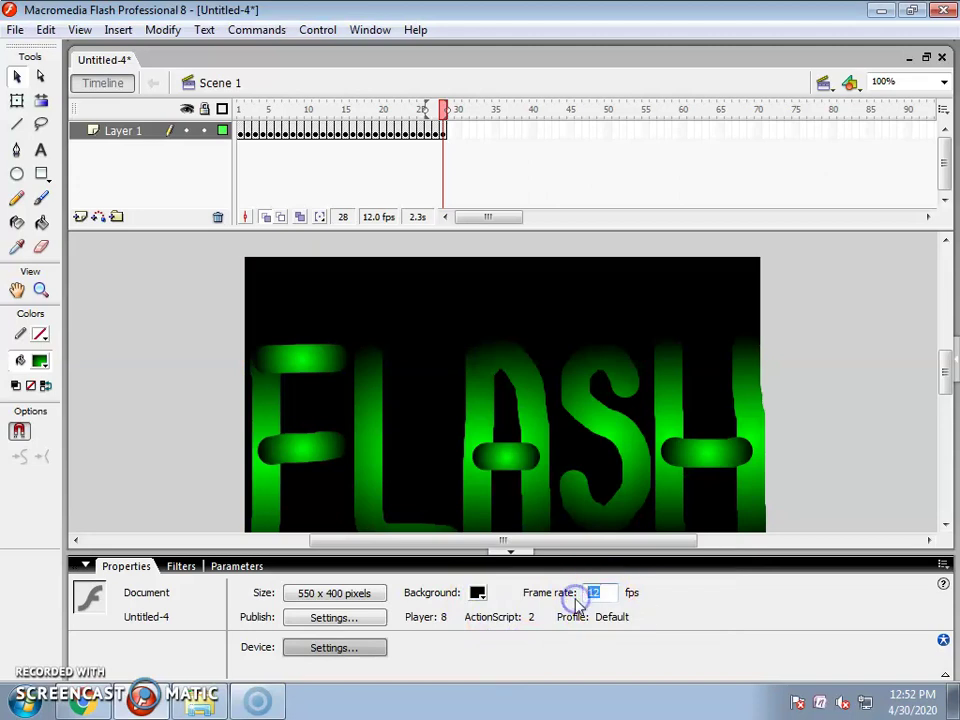
pyautogui.press('BackSpace')
pyautogui.write('20')
pyautogui.click(578, 621)
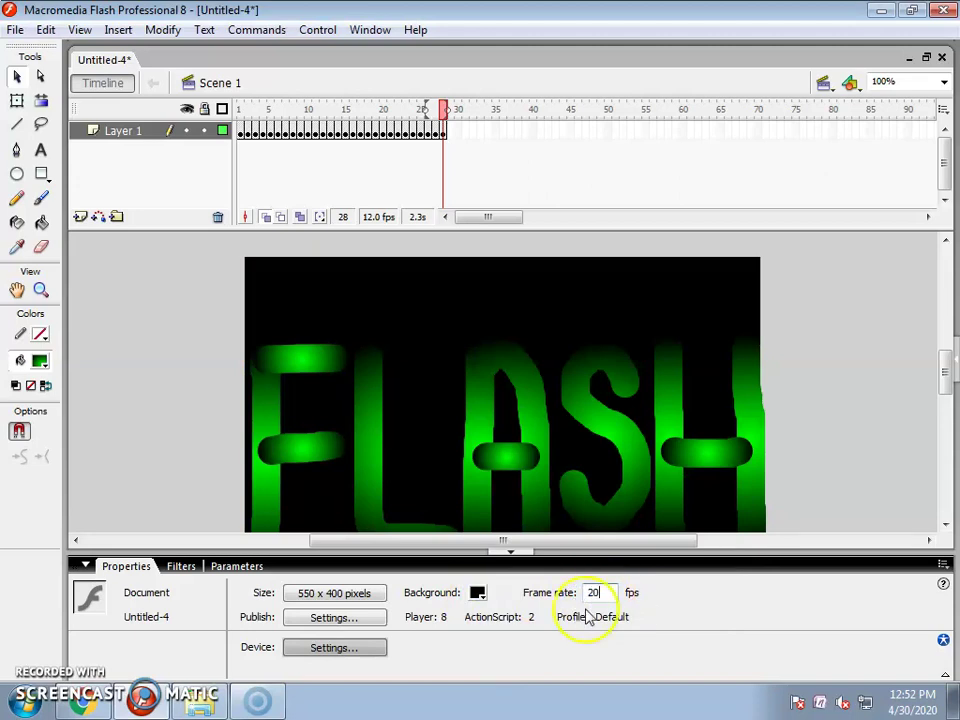
pyautogui.click(504, 552)
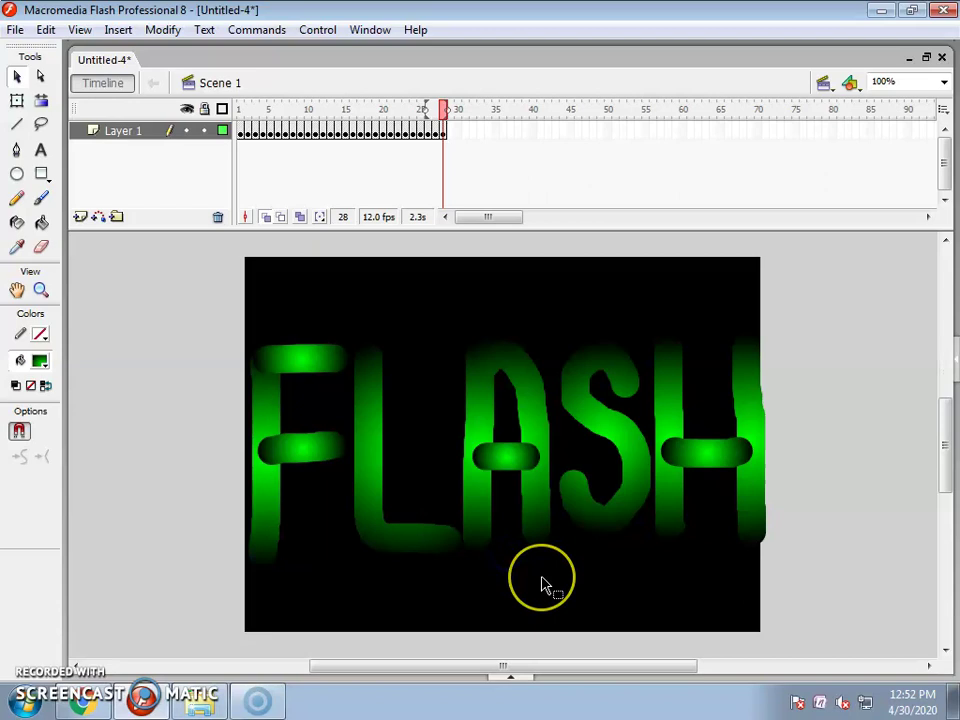
pyautogui.click(465, 549)
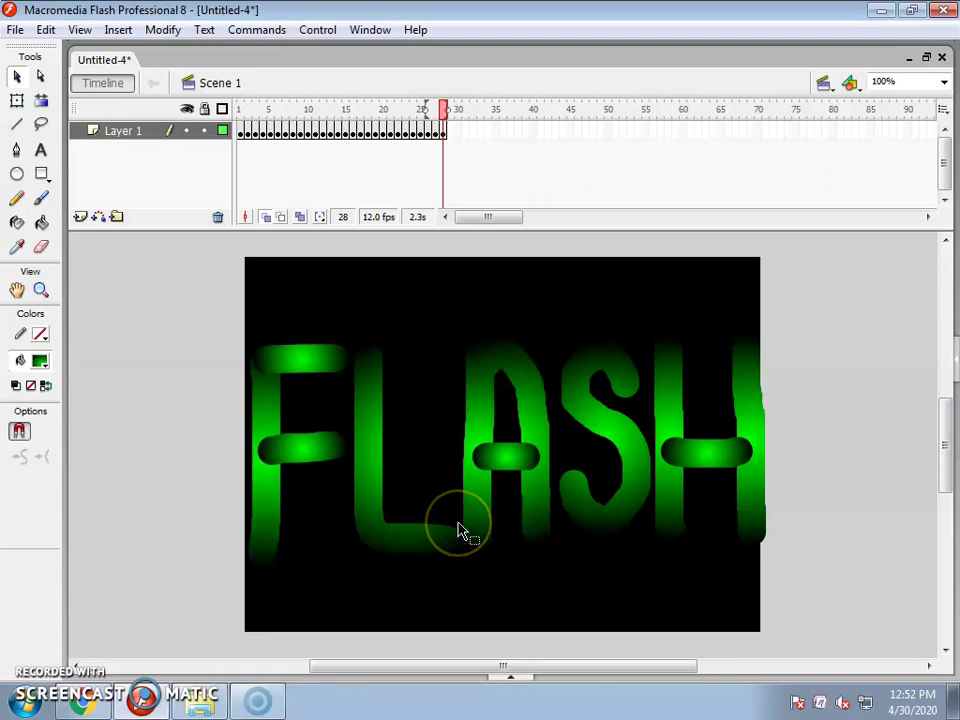
# Test the movie, watch the FLASH animation in a maximized preview window, and close the preview
pyautogui.click(317, 29)
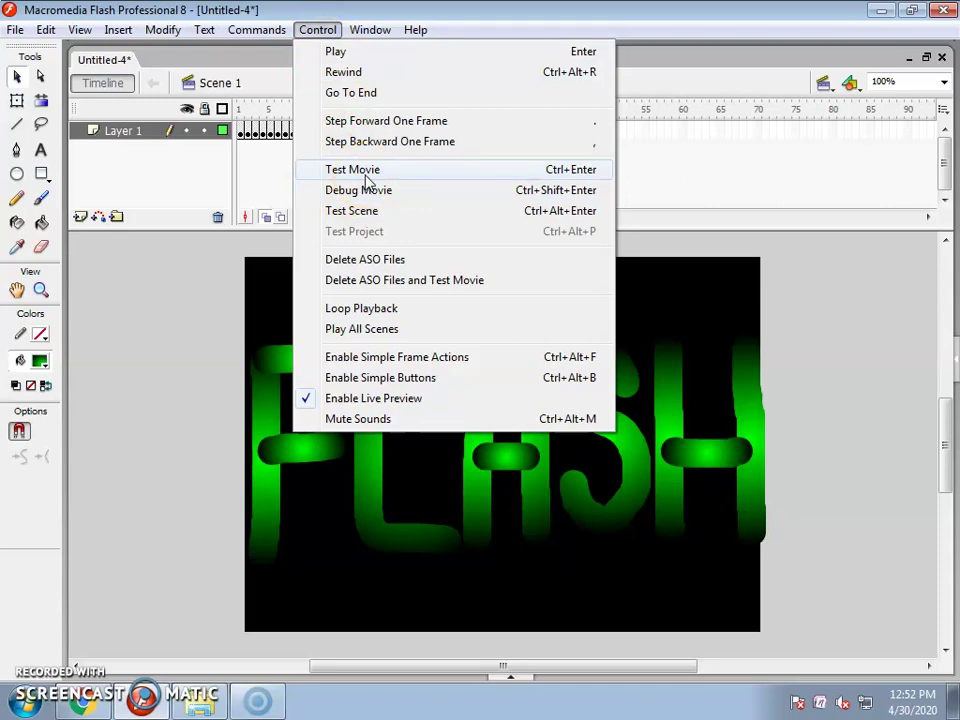
pyautogui.click(368, 175)
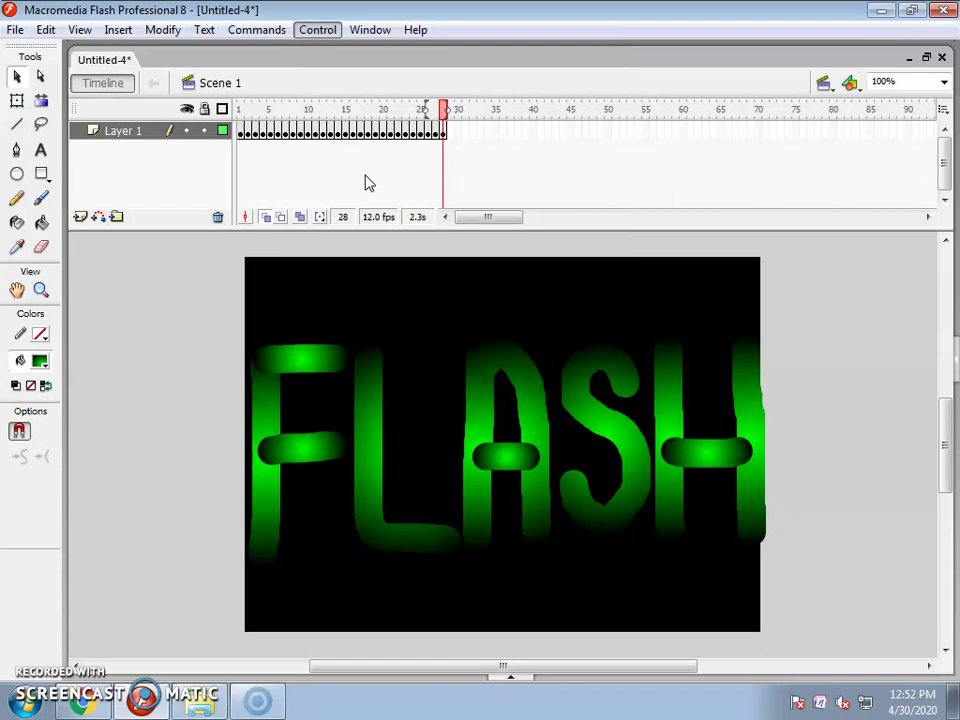
pyautogui.press('Down')
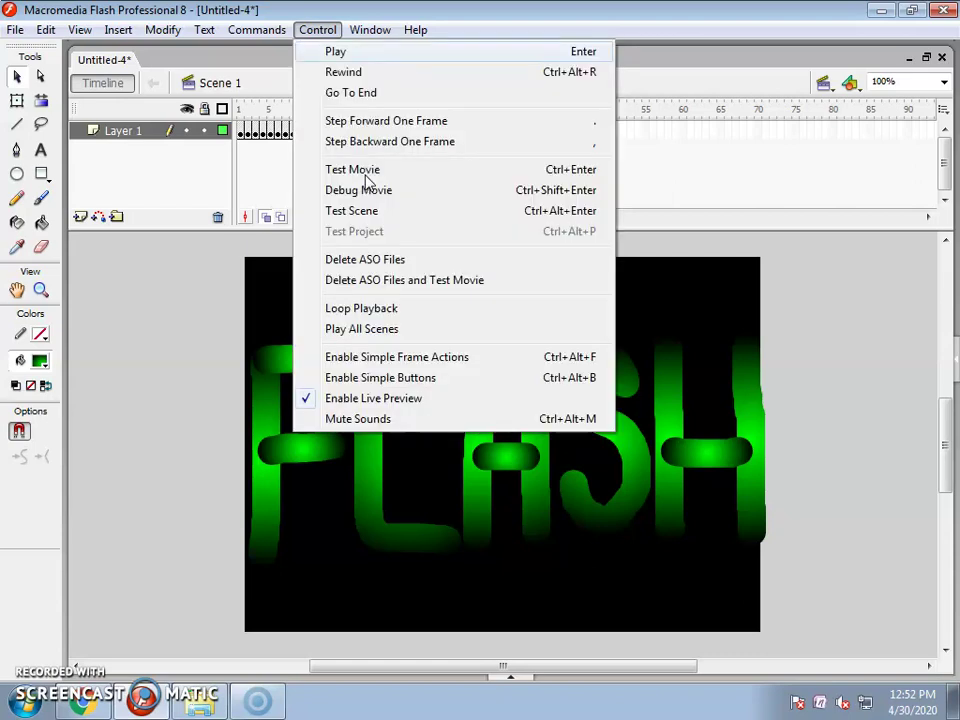
pyautogui.click(400, 492)
pyautogui.hotkey('ctrl', 'Return')
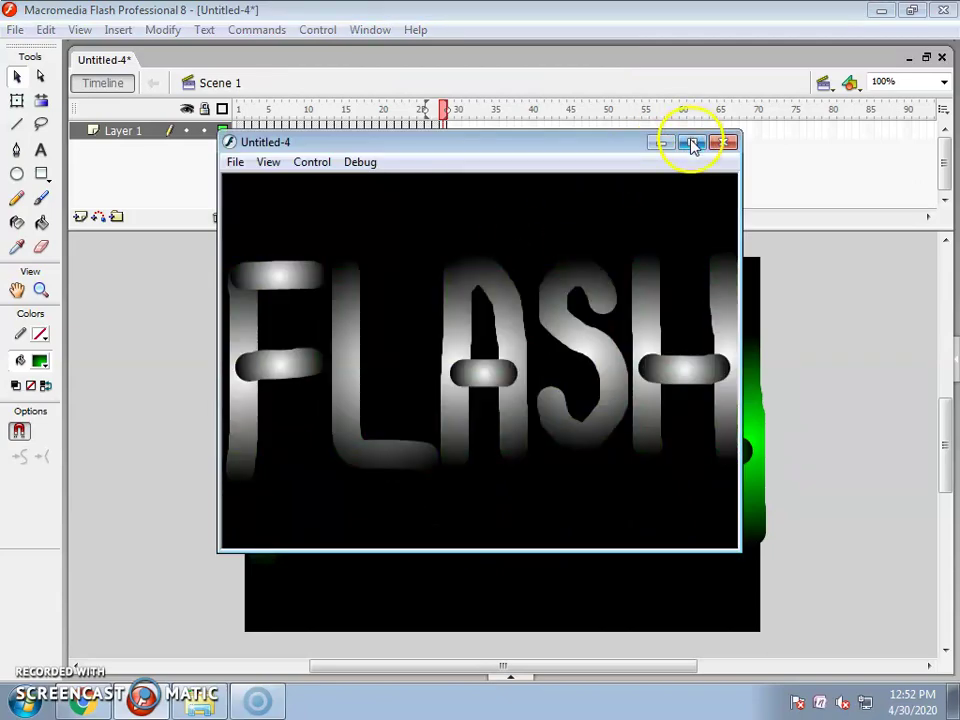
pyautogui.click(694, 145)
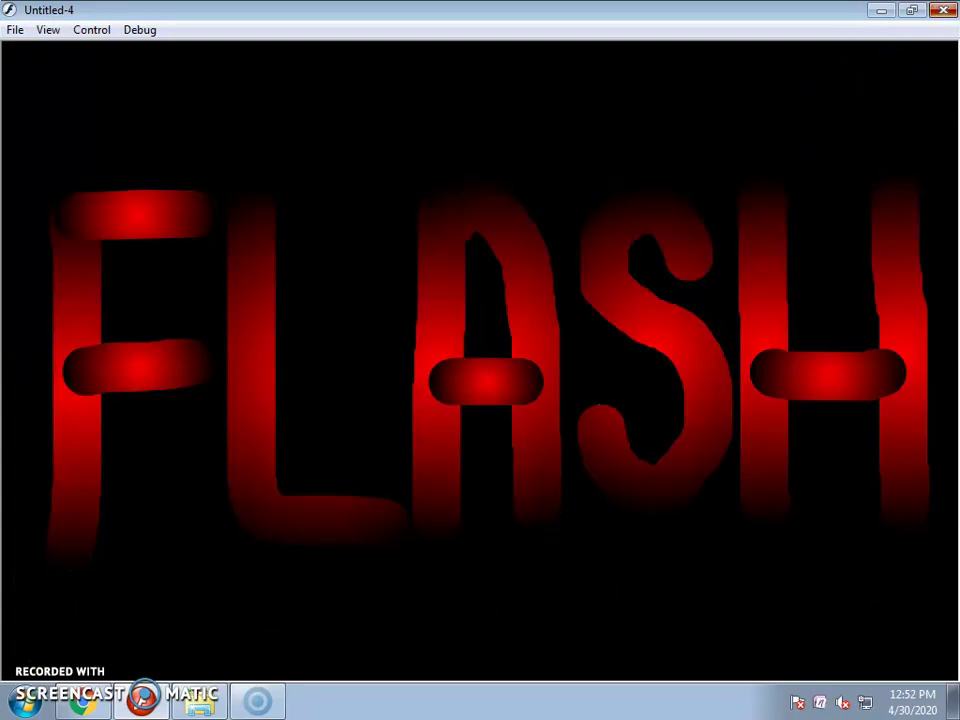
pyautogui.click(943, 9)
# Set the document's frame rate to 12 fps
pyautogui.click(594, 536)
pyautogui.click(557, 600)
pyautogui.hotkey('ctrl', 'F3')
pyautogui.doubleClick(609, 598)
pyautogui.write('2')
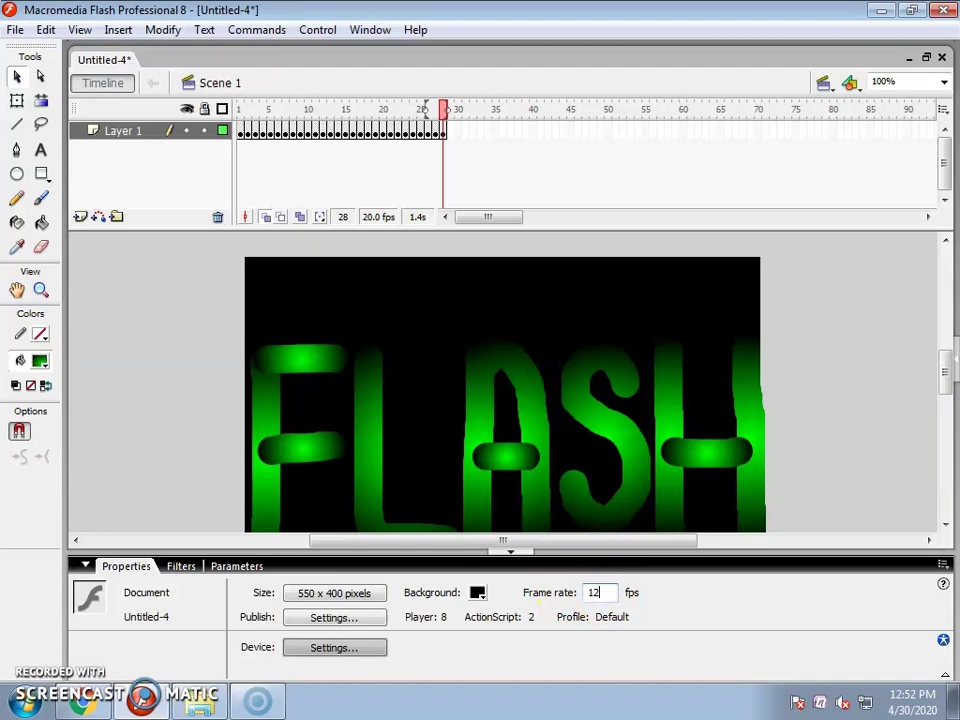
# Test the movie at 12 fps, watch the colour-changing lettering in a maximized preview window, and close the preview
pyautogui.hotkey('ctrl', 'Return')
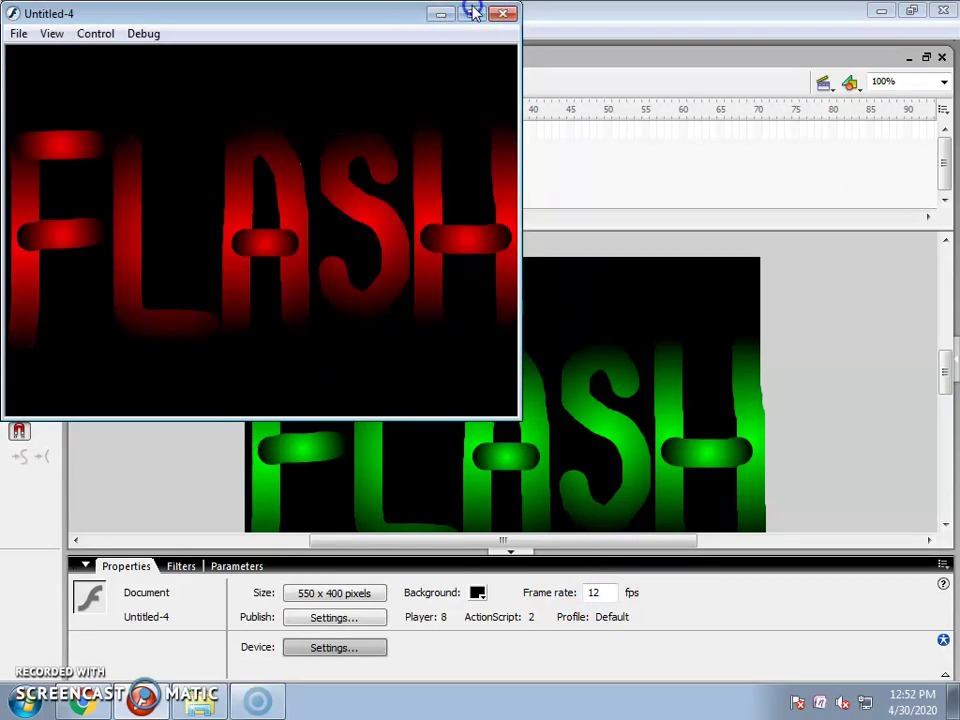
pyautogui.click(474, 12)
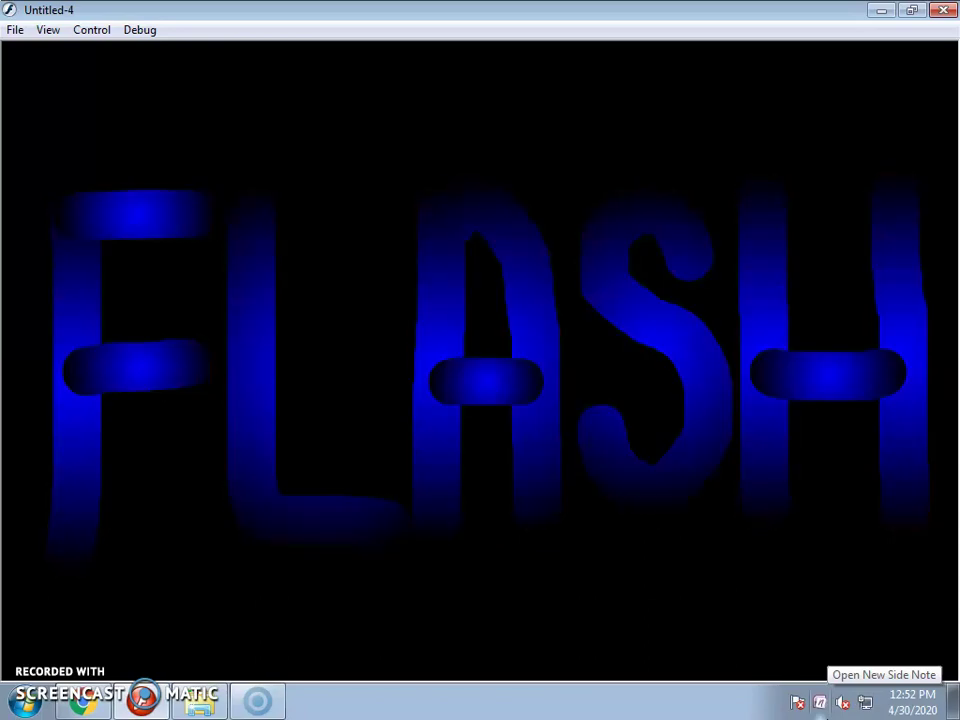
pyautogui.click(944, 10)
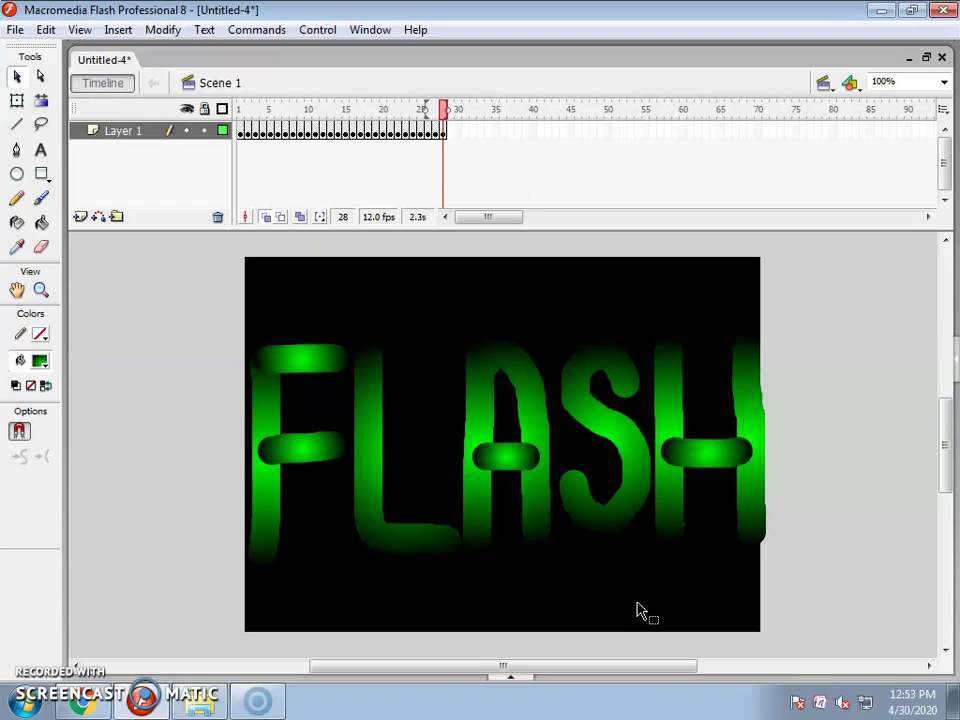
pyautogui.click(15, 29)
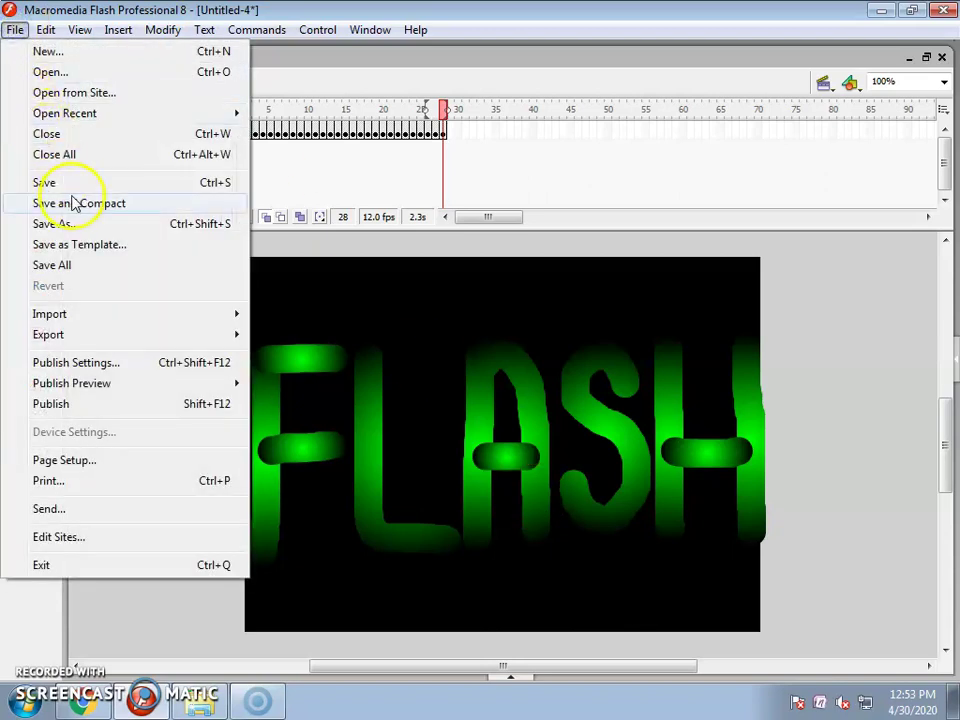
pyautogui.click(70, 185)
pyautogui.press('Escape')
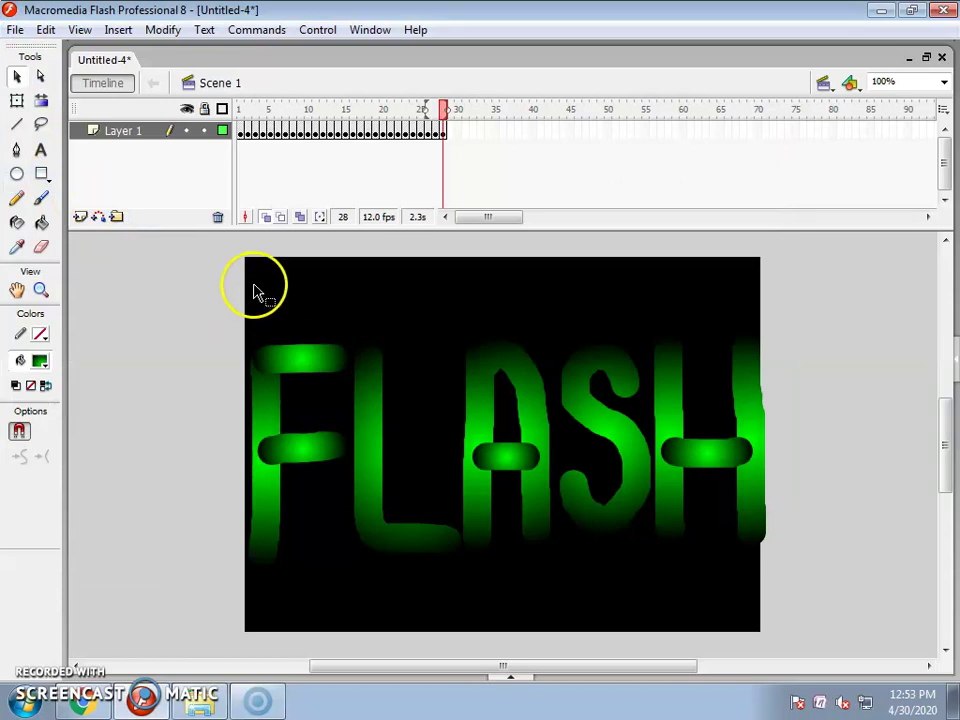
pyautogui.click(15, 29)
pyautogui.press('Escape')
pyautogui.press('Escape')
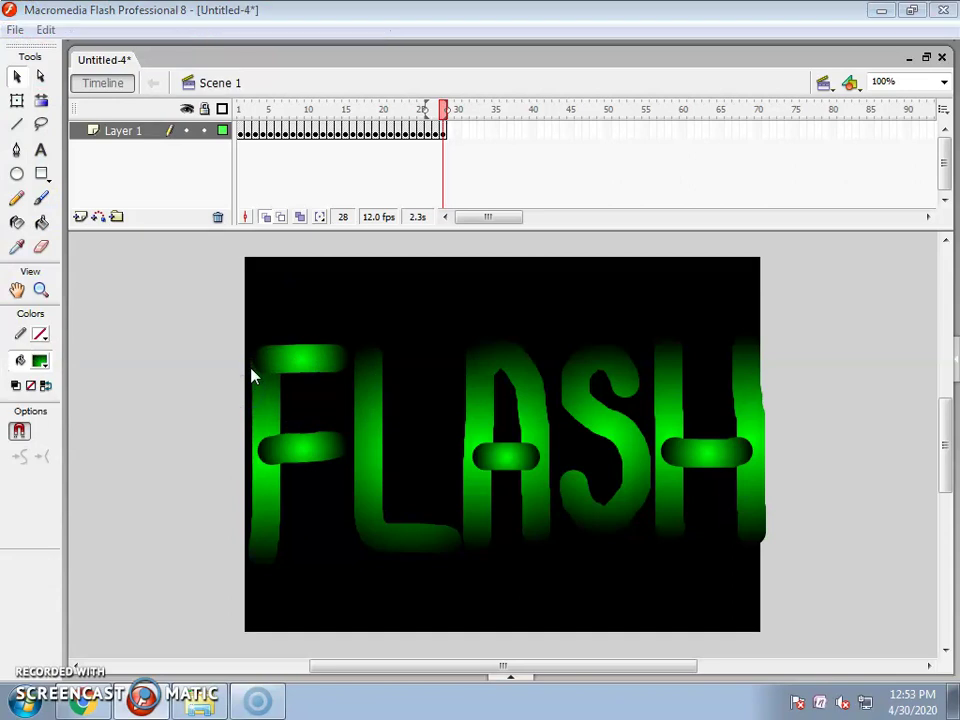
pyautogui.hotkey('ctrl', 's')
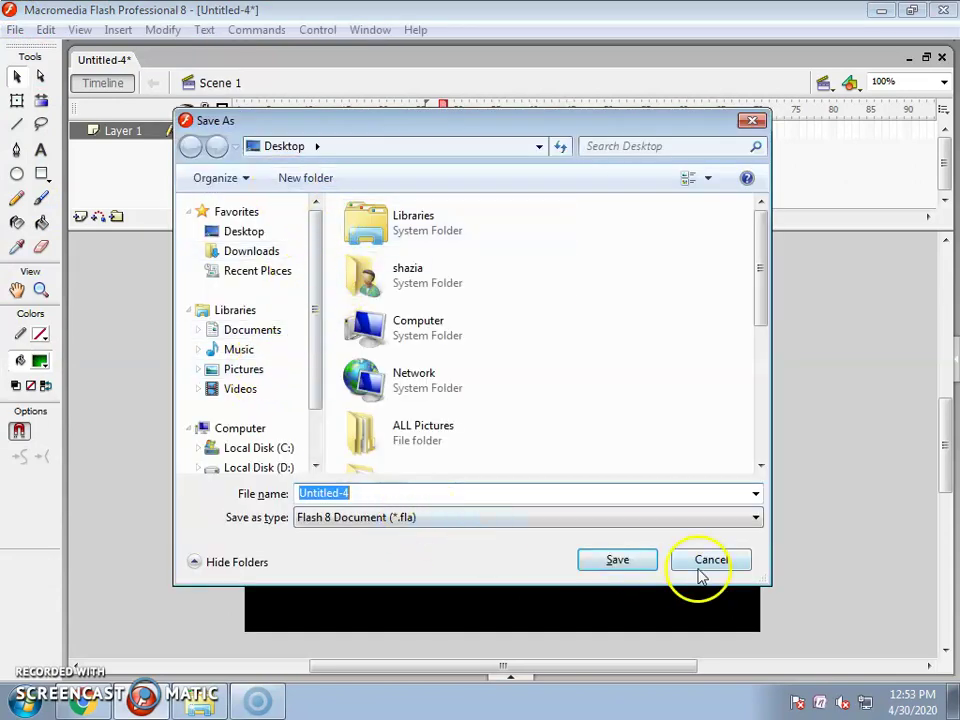
pyautogui.press('Escape')
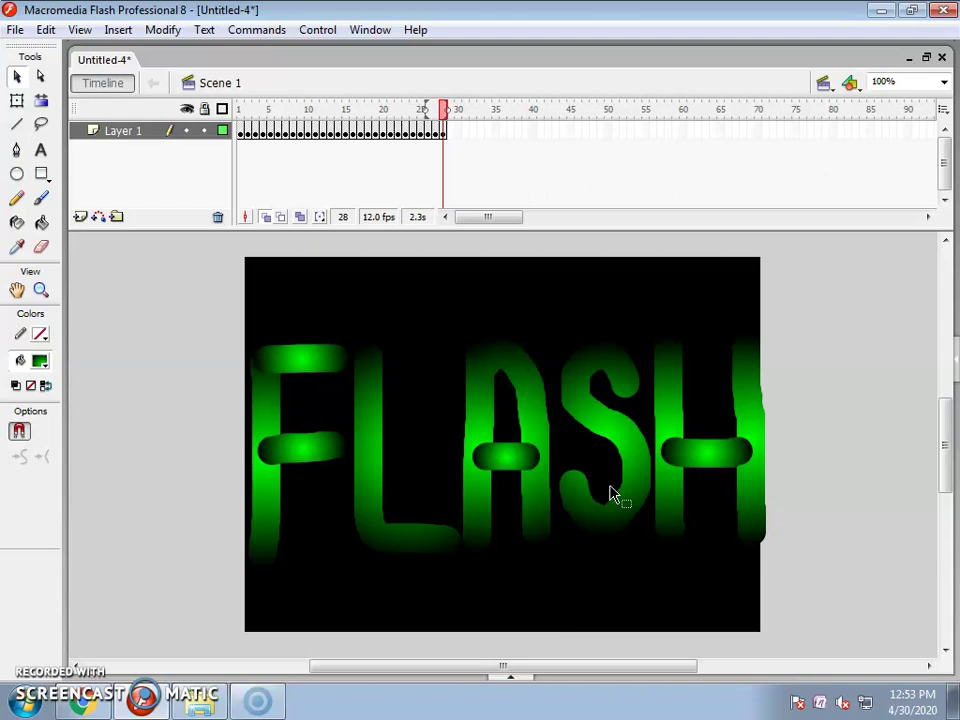
# Export the movie to the Desktop as a Flash Movie (*.swf) named "shining text", accepting the default Flash Player 8 export settings
pyautogui.click(11, 32)
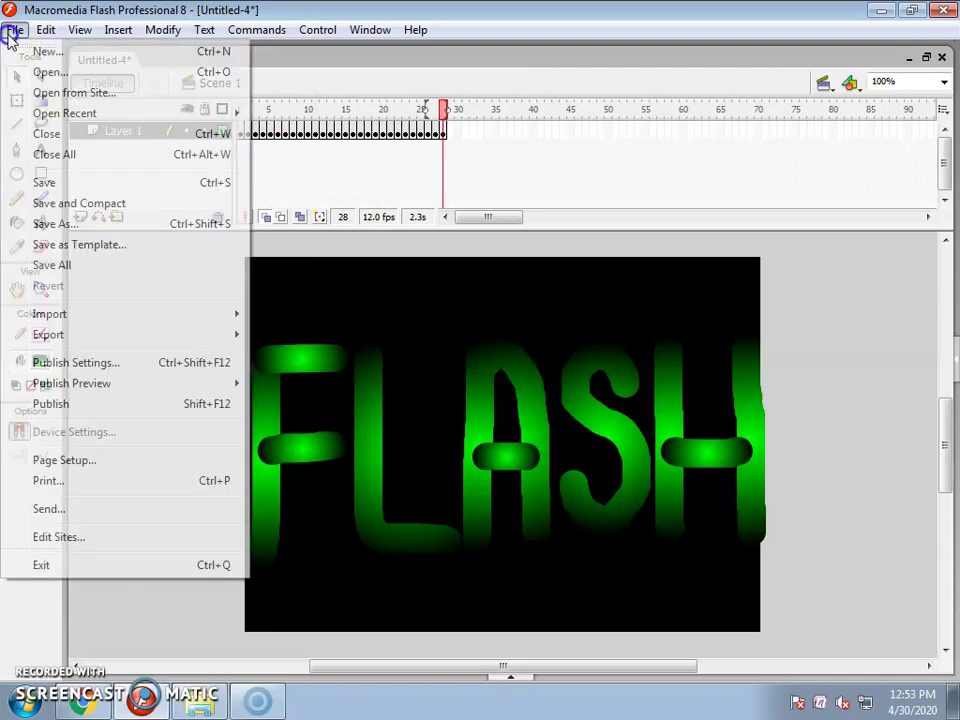
pyautogui.moveTo(117, 341)
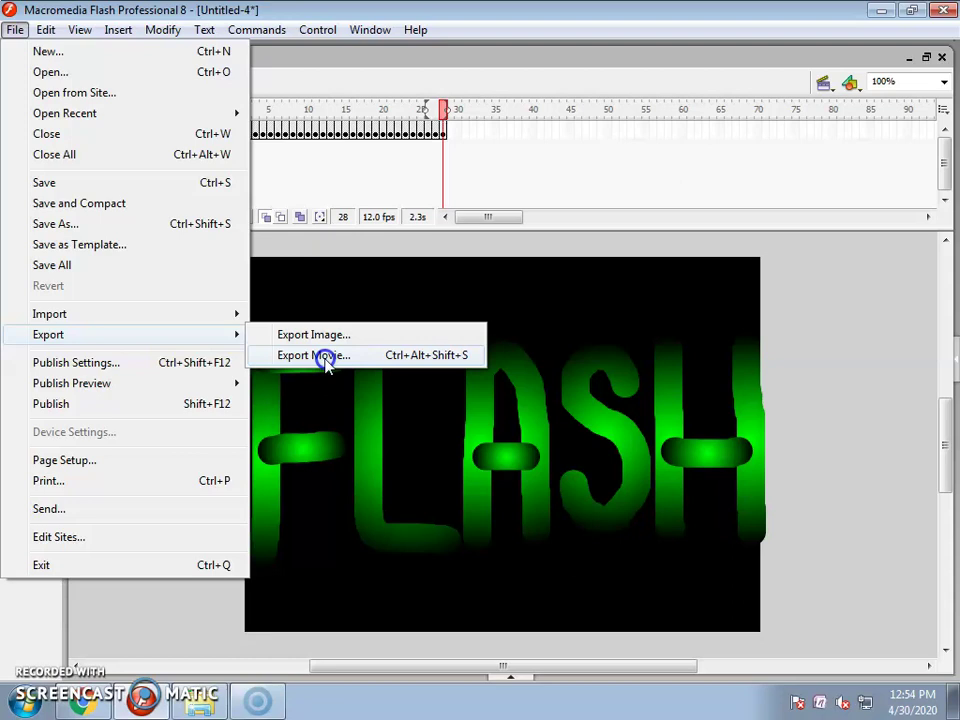
pyautogui.click(326, 358)
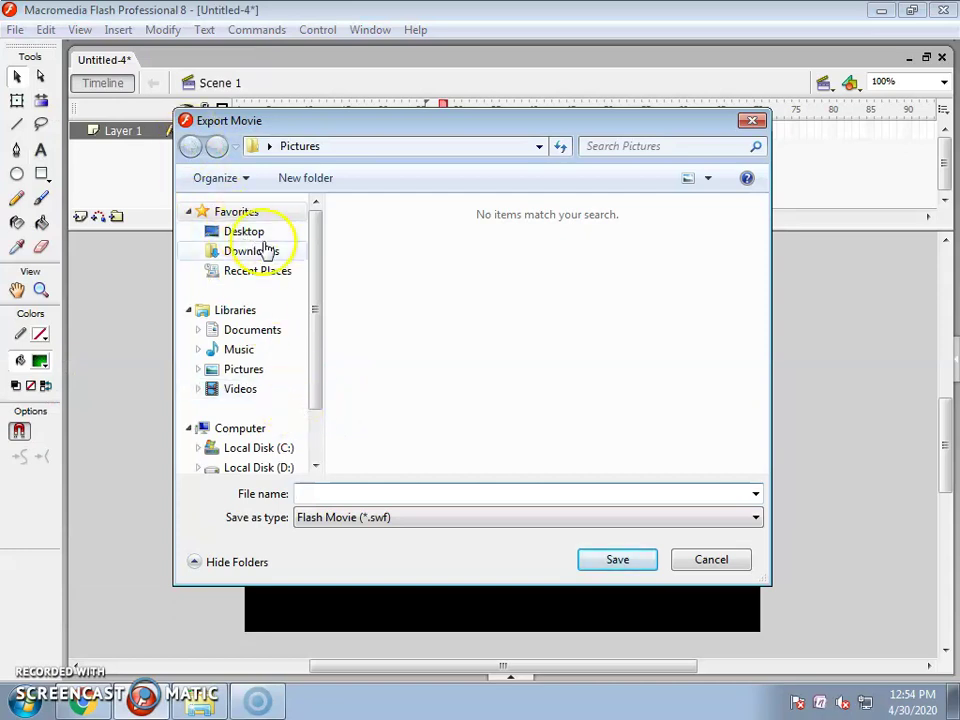
pyautogui.click(244, 232)
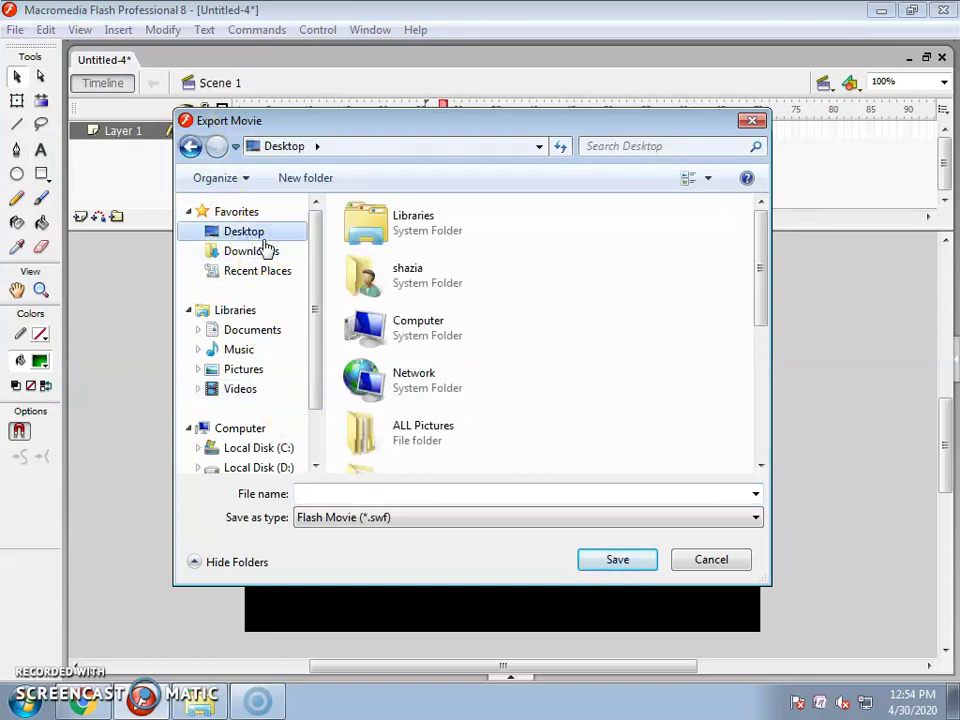
pyautogui.click(329, 494)
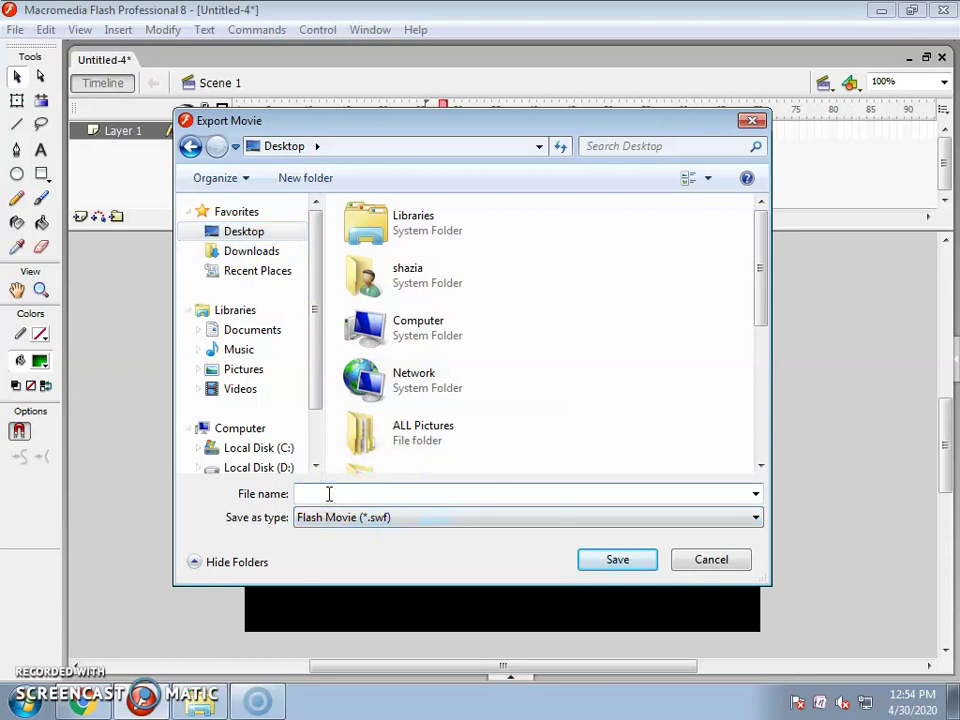
pyautogui.write('shining text')
pyautogui.click(579, 561)
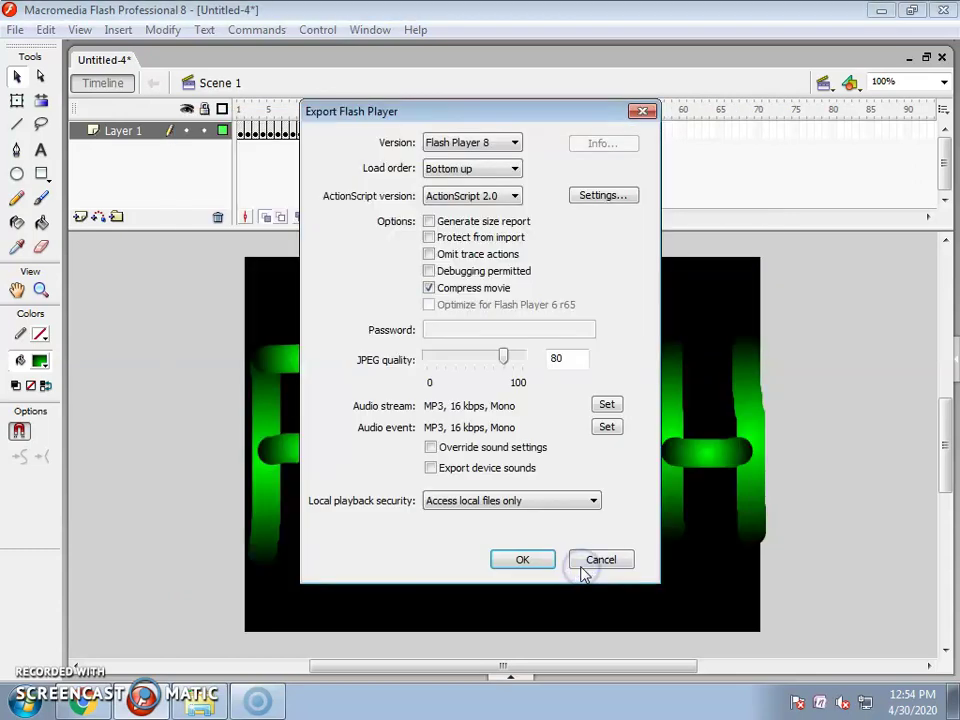
pyautogui.click(549, 562)
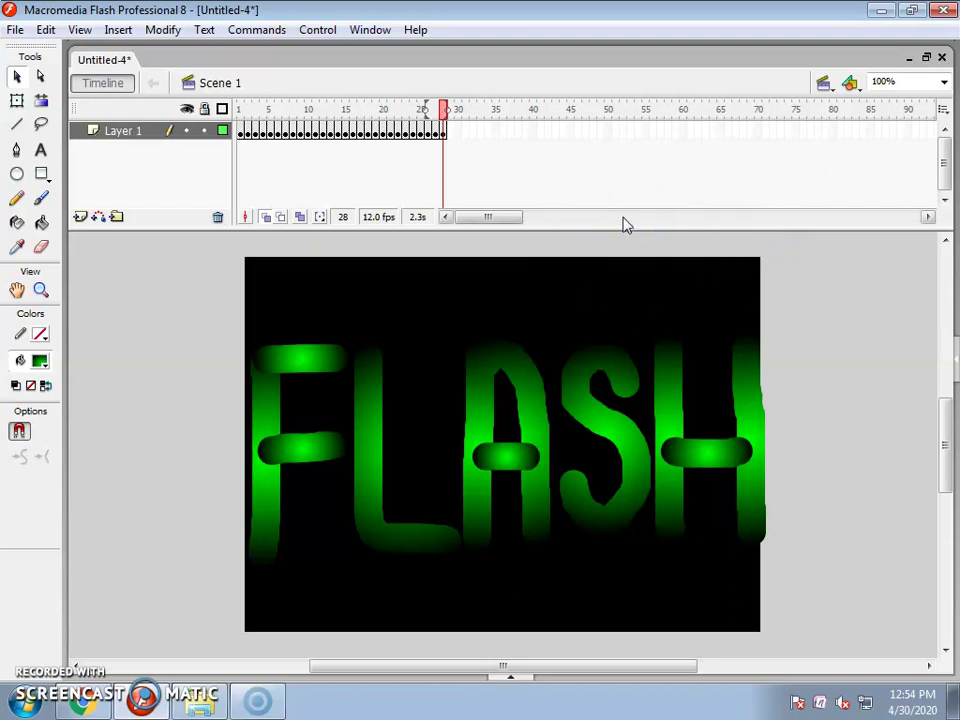
# Minimize Macromedia Flash to reach the desktop, and move the exported "shining text" file beside the Peachtree shortcut
pyautogui.click(673, 161)
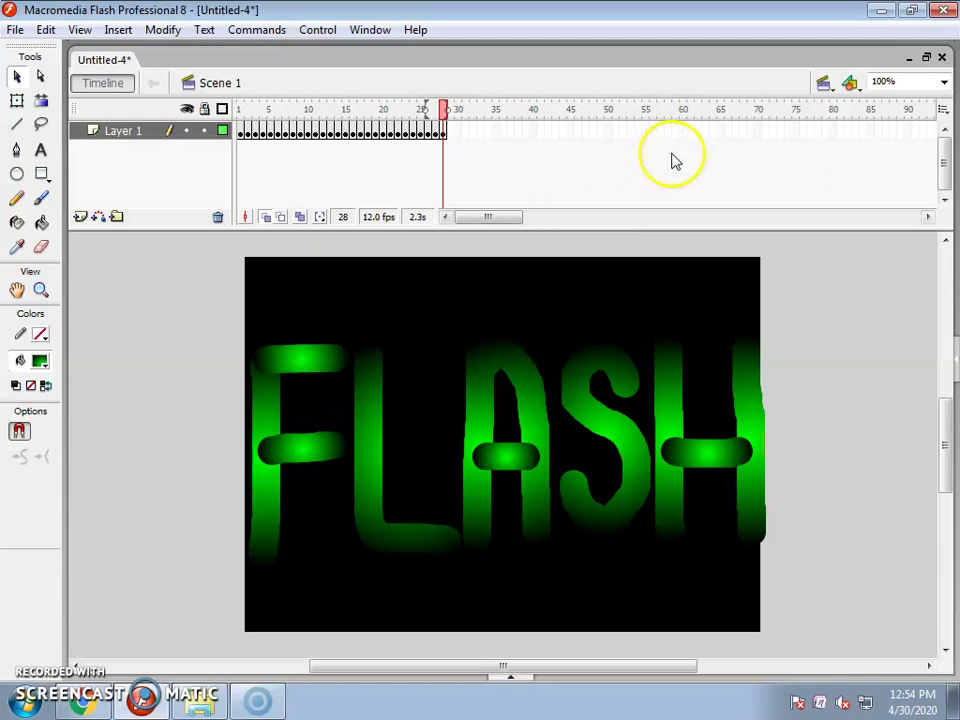
pyautogui.click(673, 119)
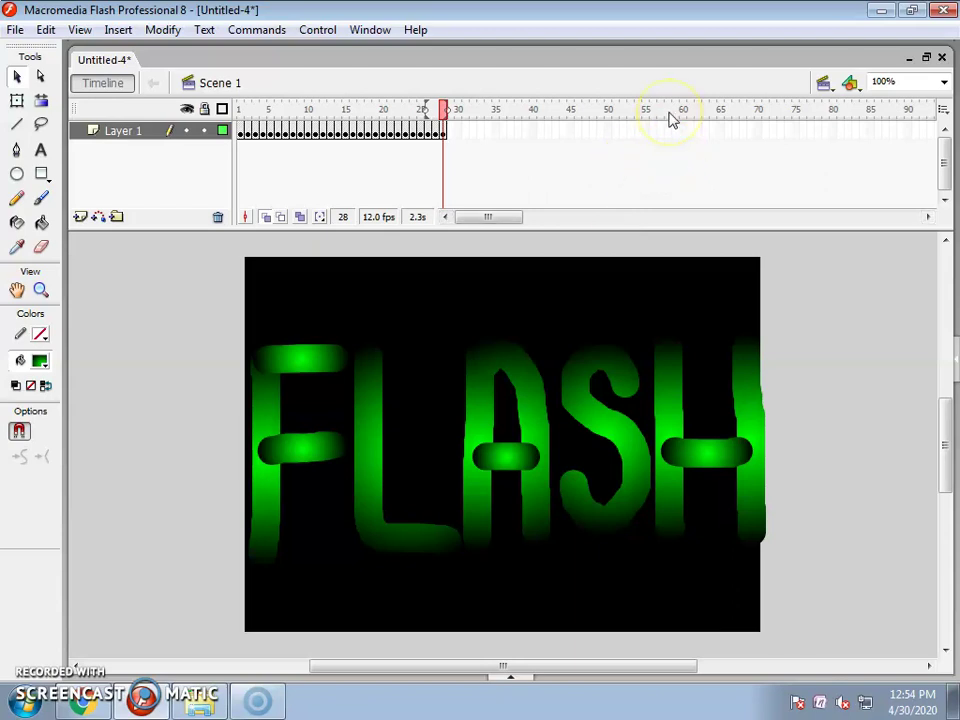
pyautogui.click(686, 20)
pyautogui.click(886, 10)
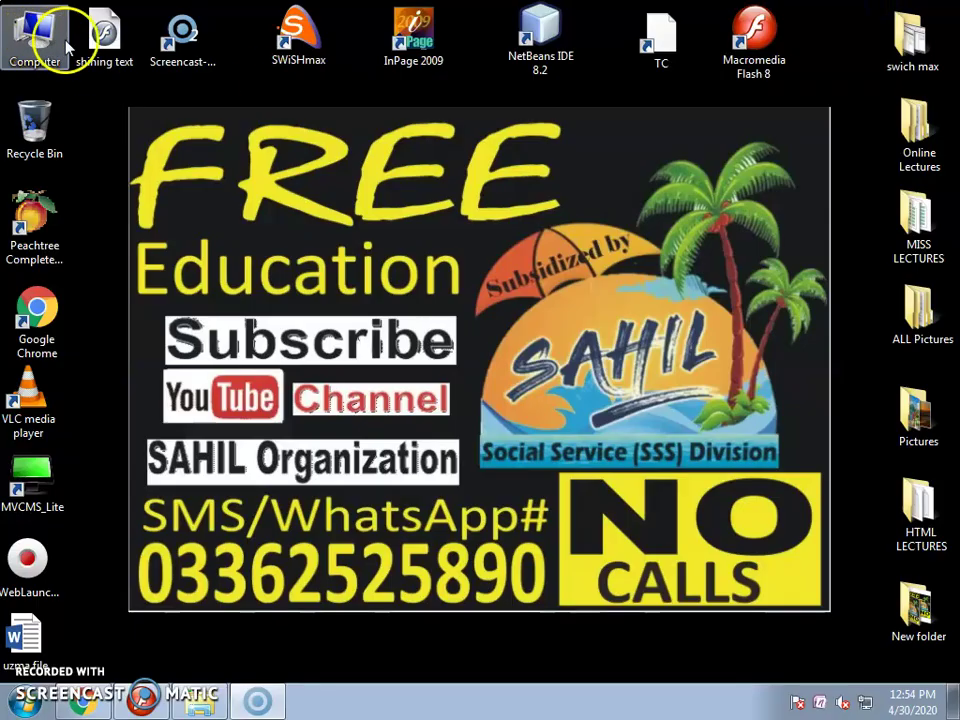
pyautogui.click(104, 34)
pyautogui.moveTo(92, 22); pyautogui.dragTo(101, 224)
# Play the exported "shining text" movie in a maximized Macromedia Flash Player 8 window, and close the player
pyautogui.doubleClick(101, 224)
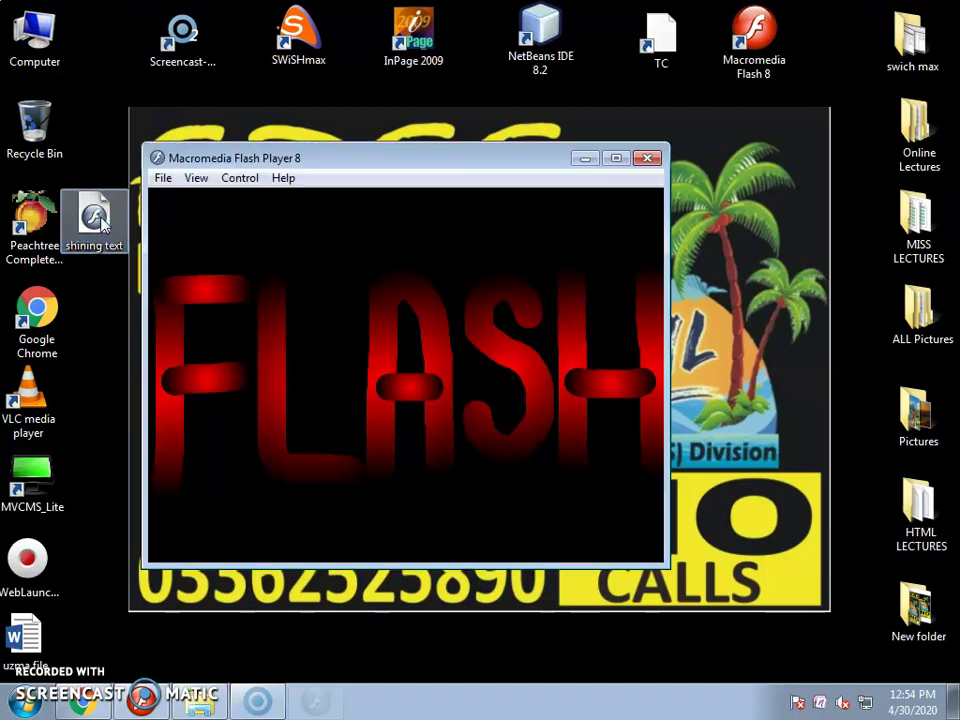
pyautogui.click(616, 158)
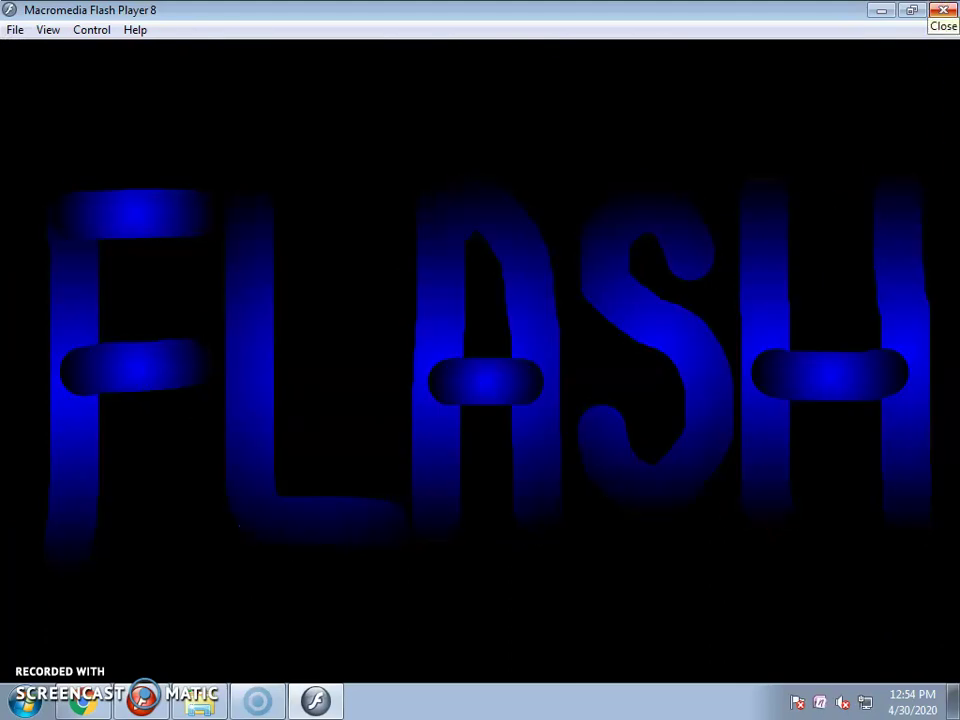
pyautogui.click(941, 10)
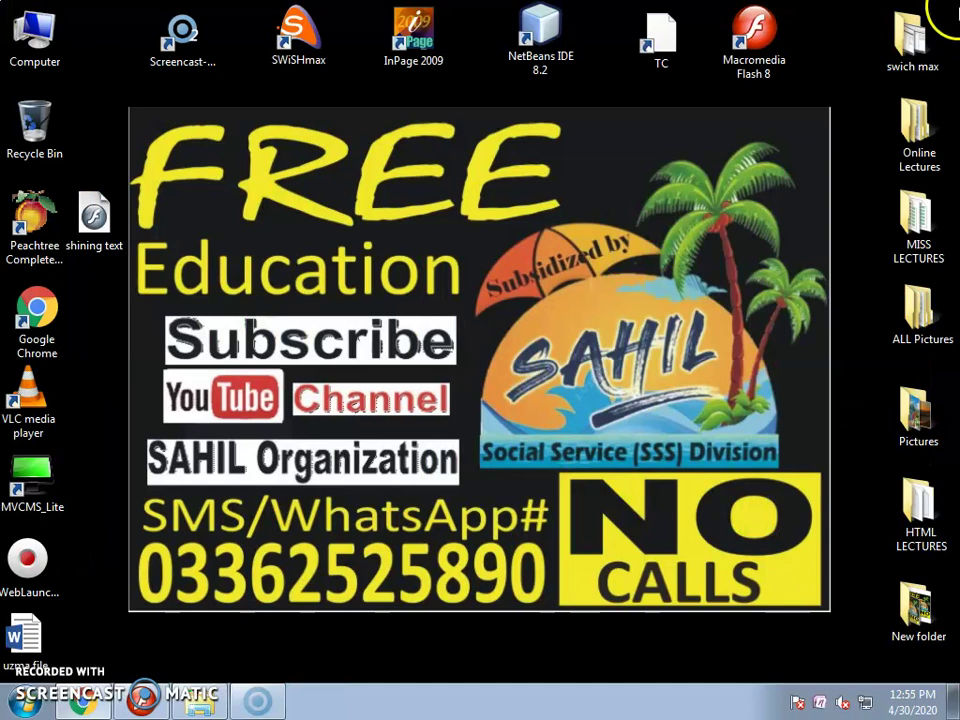